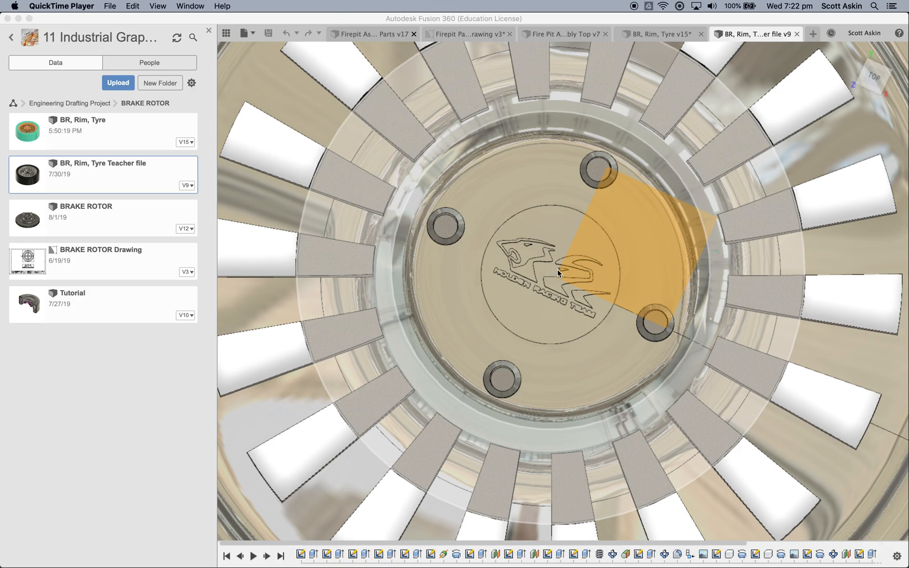
- Examine the Holden Racing Team logo cut into the centre cap of the teacher file's wheel rim
{"action": "middle_click_drag", "start_coordinate": [546, 274], "coordinate": [569, 289], "text": "shift"}
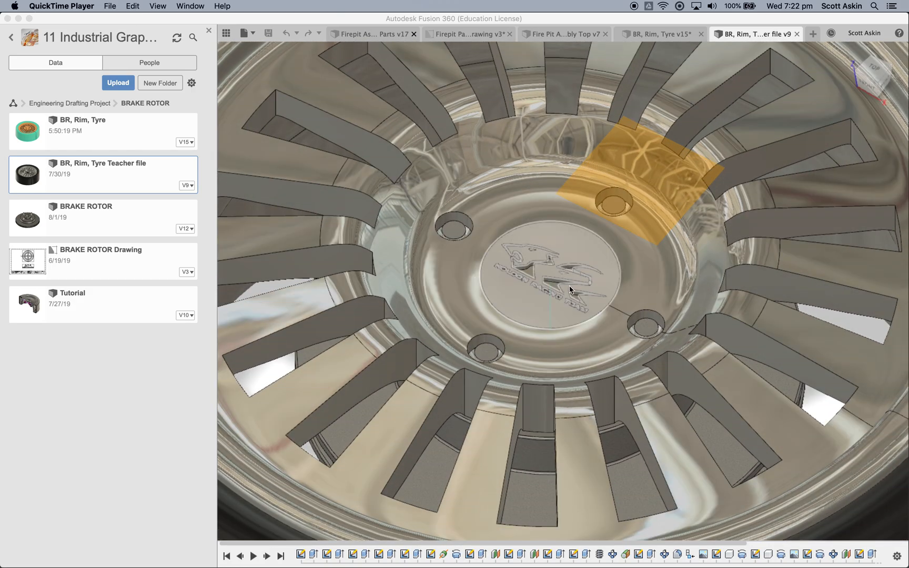
{"action": "scroll", "coordinate": [556, 283], "scroll_direction": "up", "scroll_amount": 5}
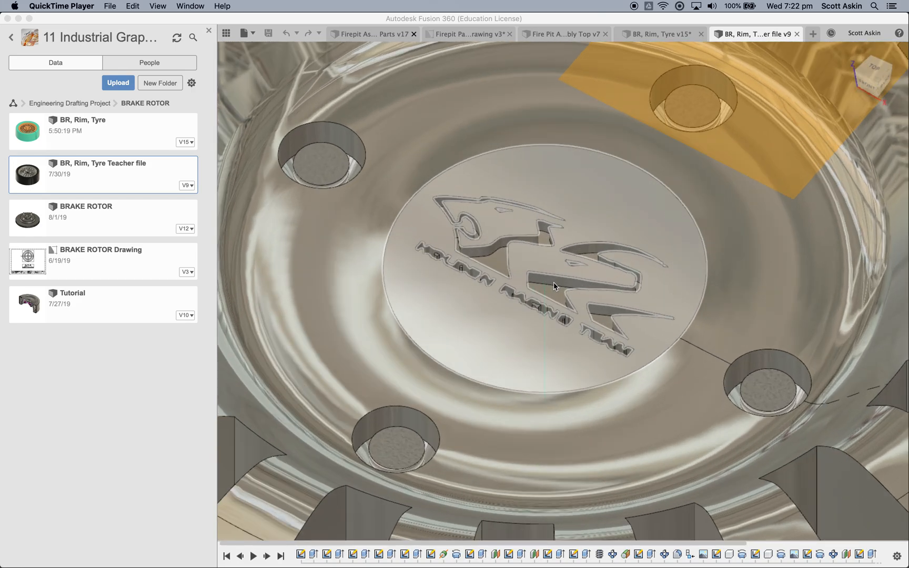
{"action": "scroll", "coordinate": [464, 271], "scroll_direction": "down", "scroll_amount": 5}
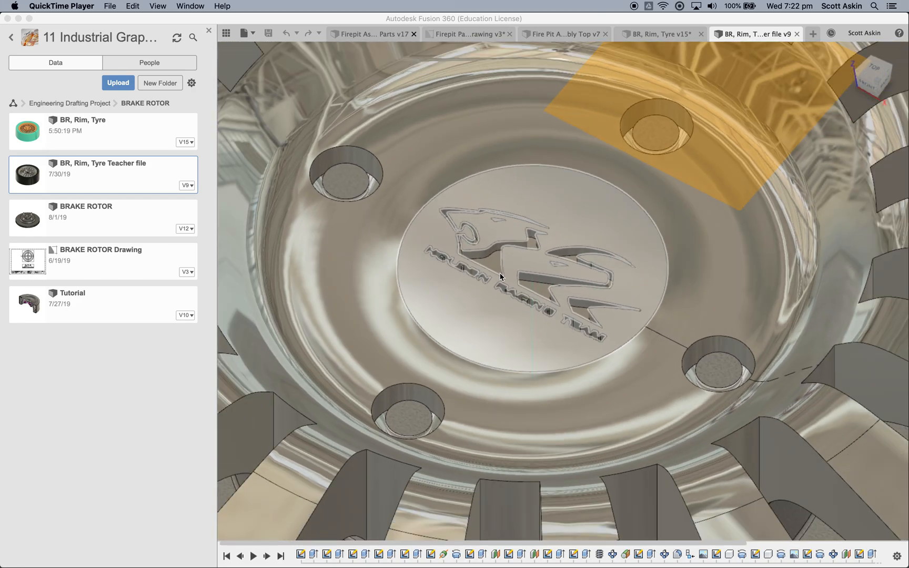
{"action": "scroll", "coordinate": [479, 275], "scroll_direction": "up", "scroll_amount": 5}
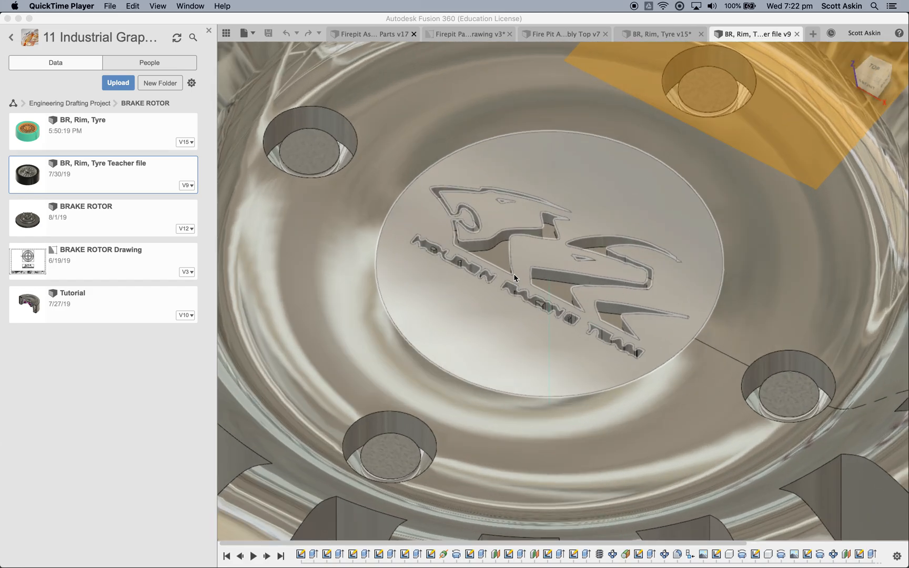
{"action": "scroll", "coordinate": [521, 242], "scroll_direction": "down", "scroll_amount": 5}
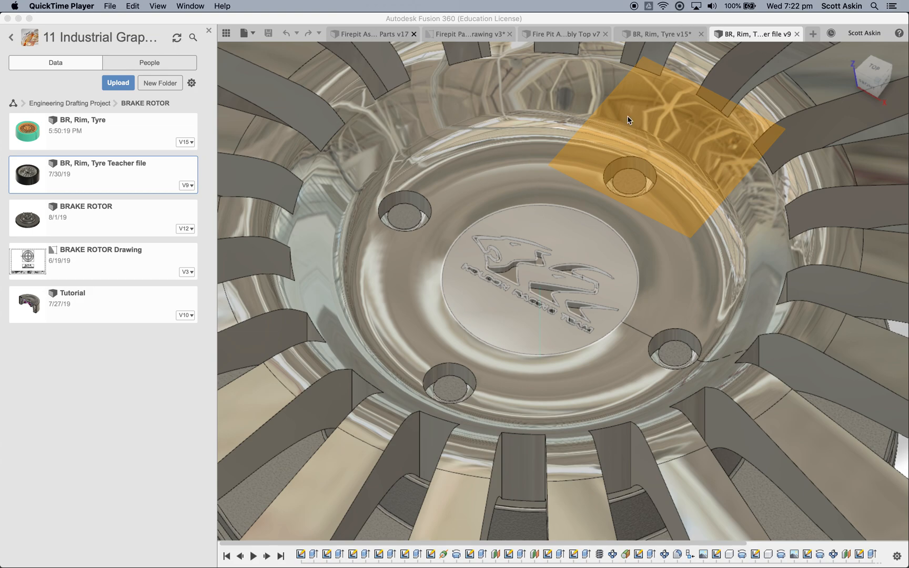
- Switch to the BR, Rim, Tyre design and toggle component colour cycling on for the wheel assembly
{"action": "left_click", "coordinate": [667, 38]}
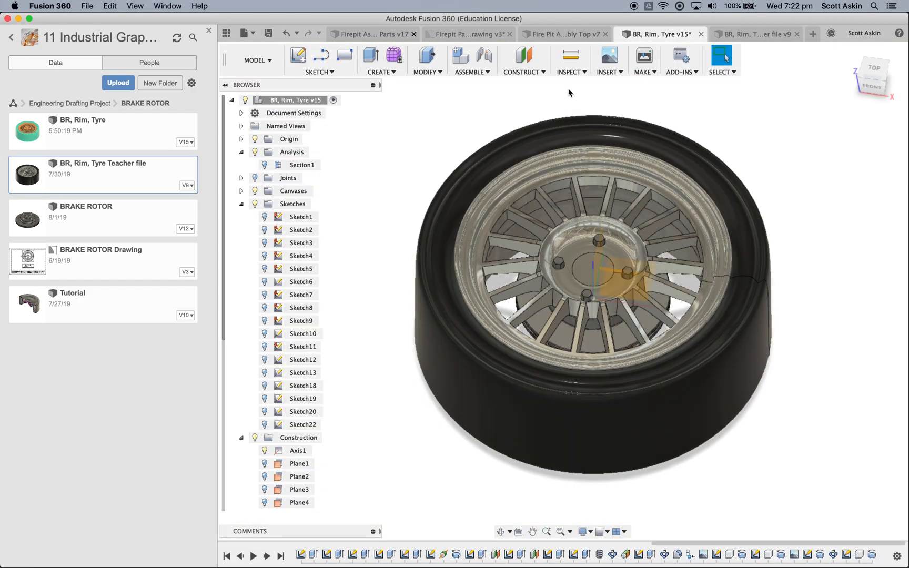
{"action": "left_click", "coordinate": [570, 71]}
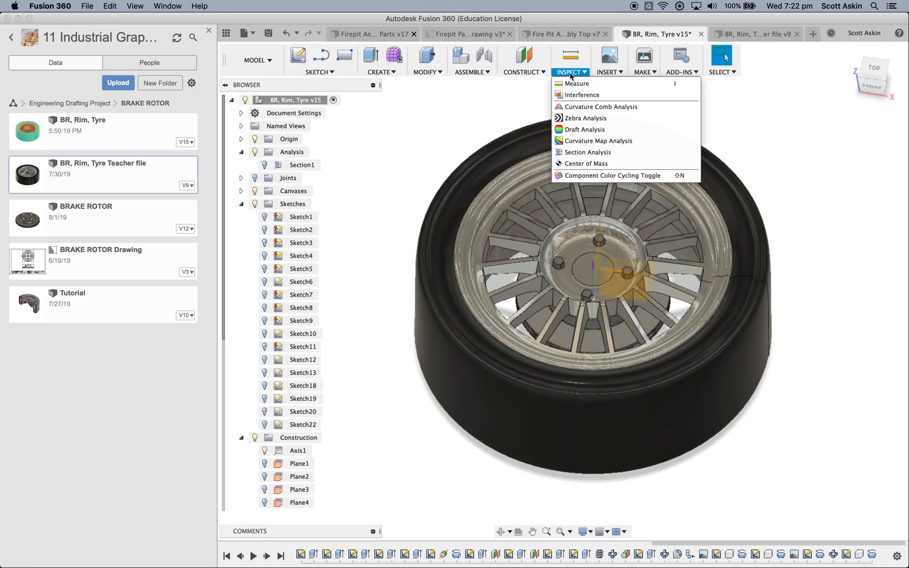
{"action": "left_click", "coordinate": [612, 176]}
{"action": "scroll", "coordinate": [606, 288], "scroll_direction": "up", "scroll_amount": 5}
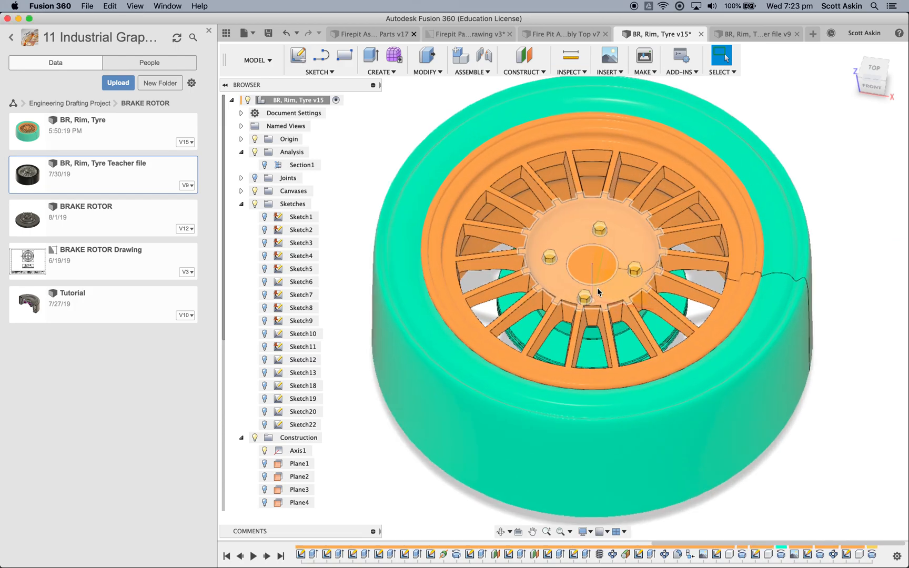
{"action": "scroll", "coordinate": [606, 288], "scroll_direction": "up", "scroll_amount": 3}
{"action": "scroll", "coordinate": [630, 290], "scroll_direction": "down", "scroll_amount": 2}
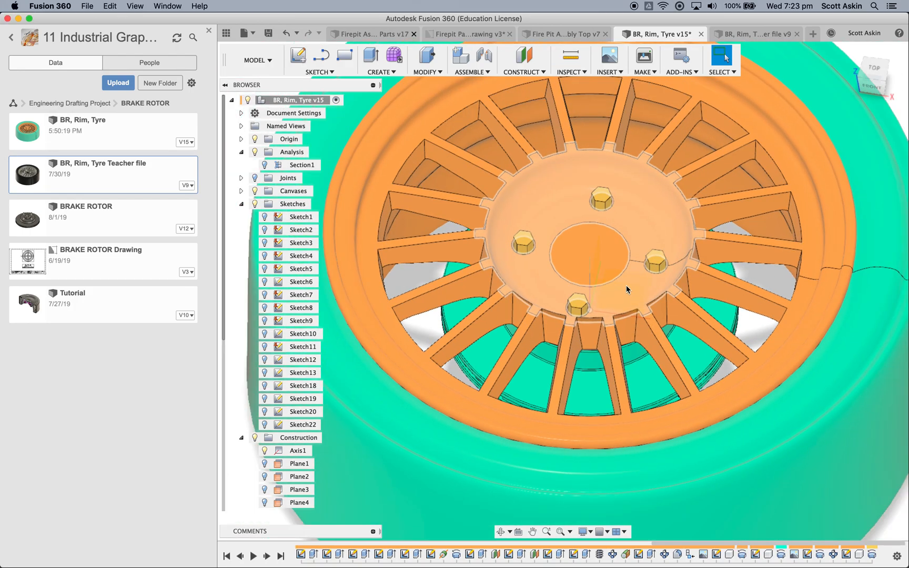
- Switch to Illustrator and close the Logo.svg document
{"action": "key", "text": "ctrl+Up"}
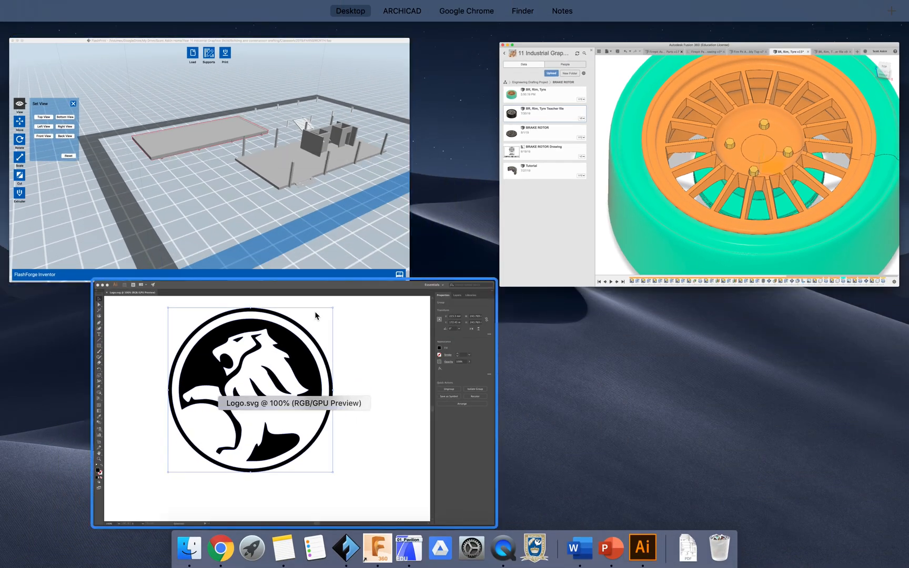
{"action": "left_click", "coordinate": [359, 373]}
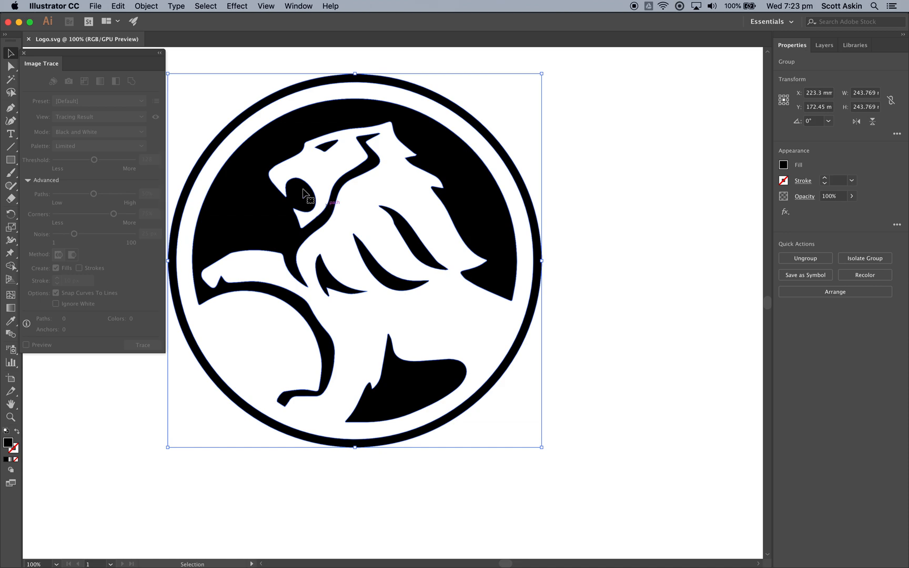
{"action": "left_click", "coordinate": [96, 7]}
{"action": "left_click", "coordinate": [125, 78]}
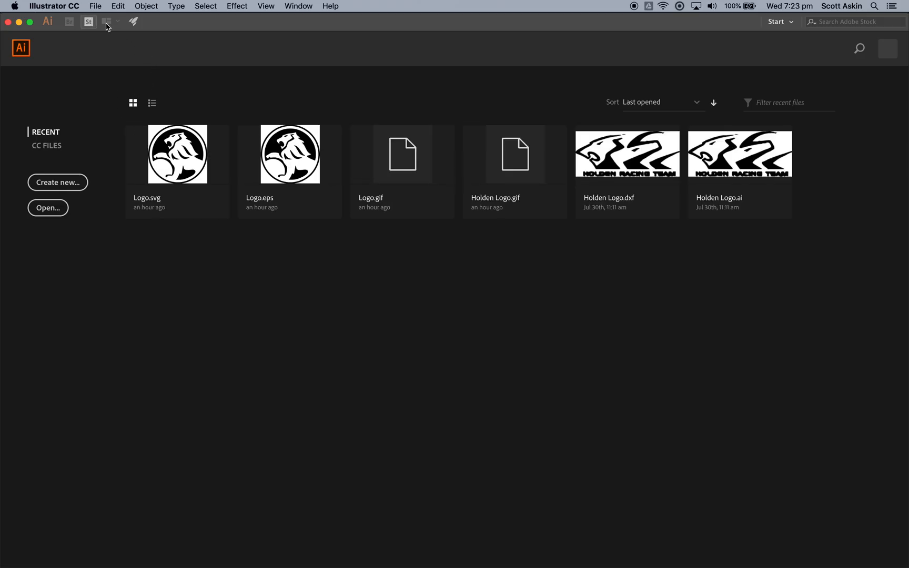
- Look at the black-and-white Holden lion logo among the Chrome image search results, and return to Illustrator
{"action": "key", "text": "ctrl+Up"}
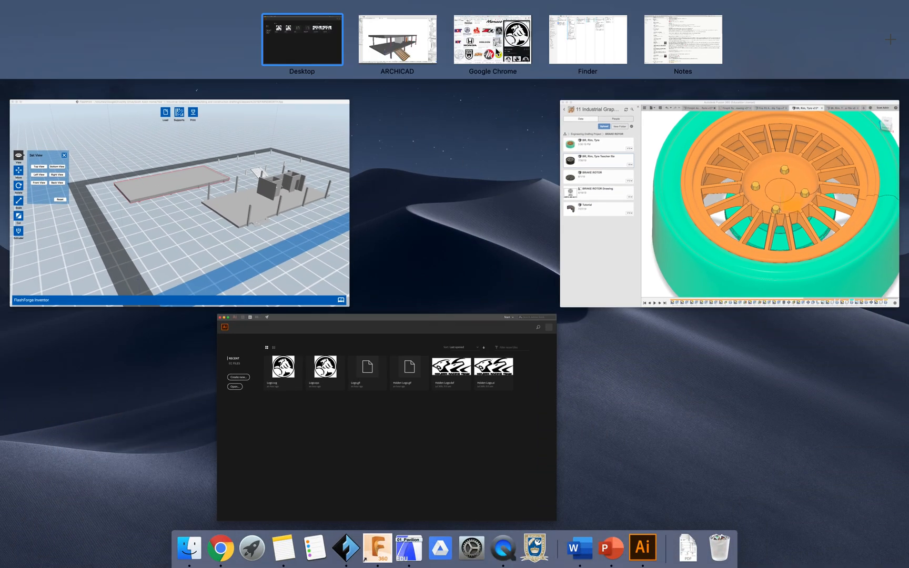
{"action": "left_click", "coordinate": [498, 53]}
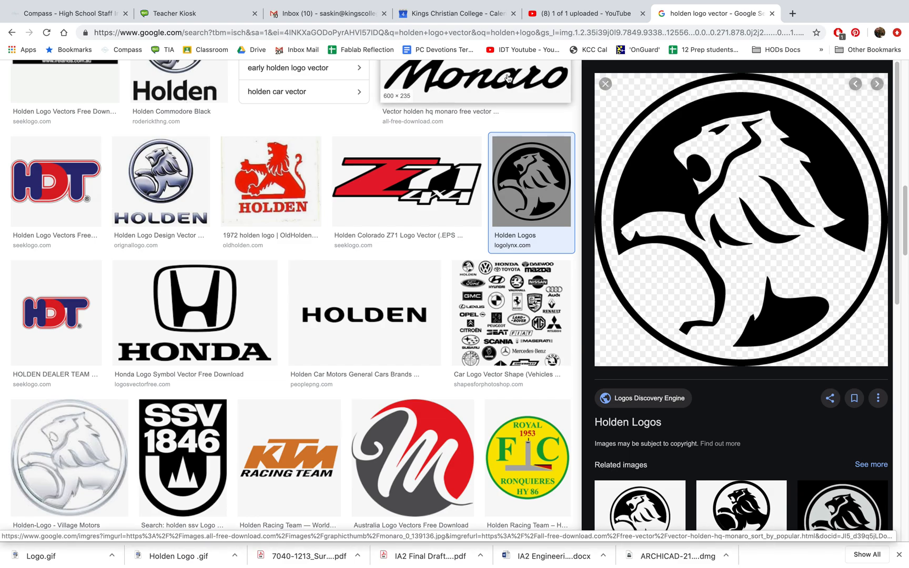
{"action": "key", "text": "ctrl+Up"}
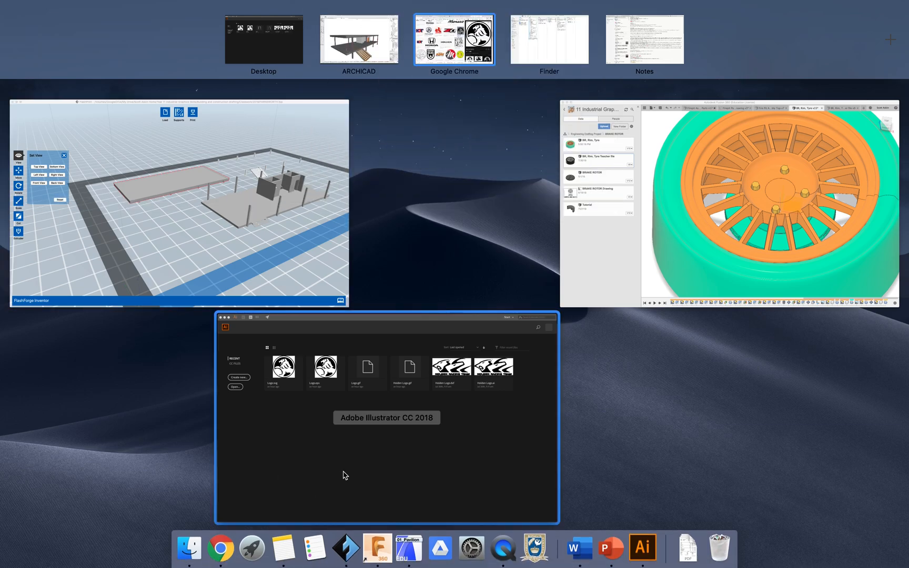
{"action": "left_click", "coordinate": [345, 475]}
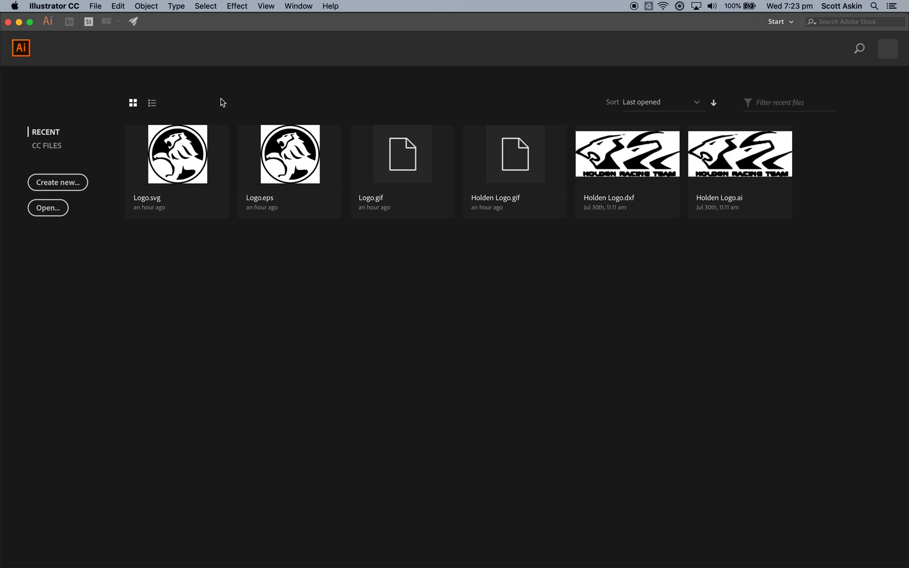
- Open Logo.gif from the Project 2019 folder and hide the Image Trace settings
{"action": "left_click", "coordinate": [97, 7]}
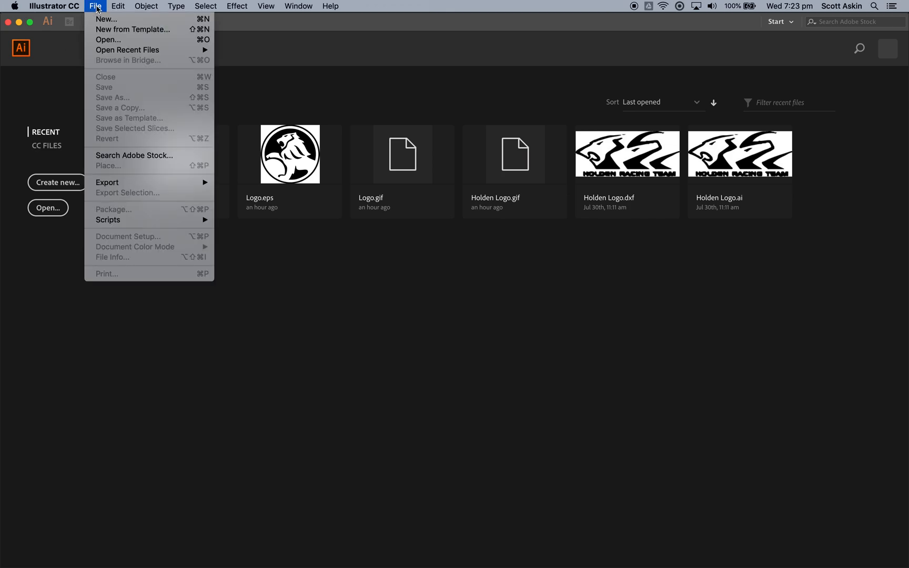
{"action": "left_click", "coordinate": [117, 40]}
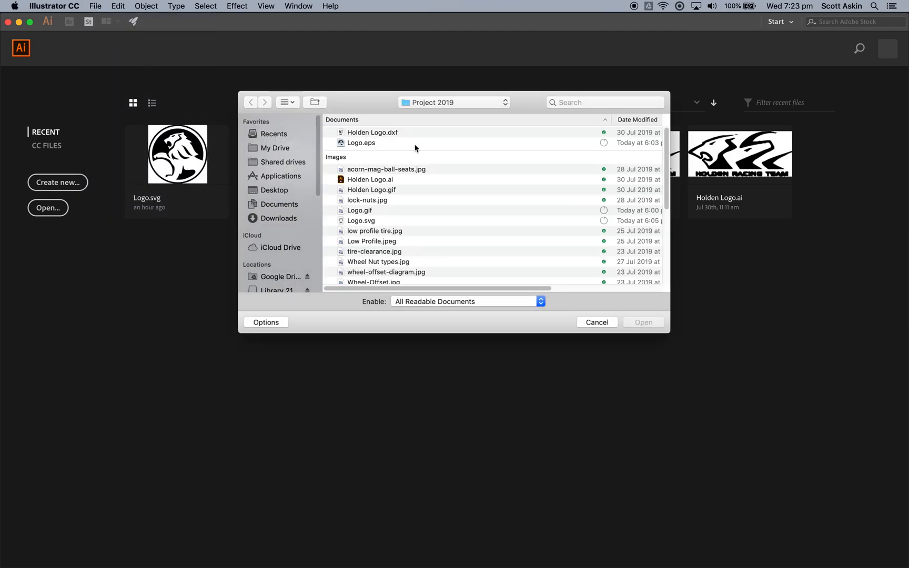
{"action": "left_click", "coordinate": [371, 212]}
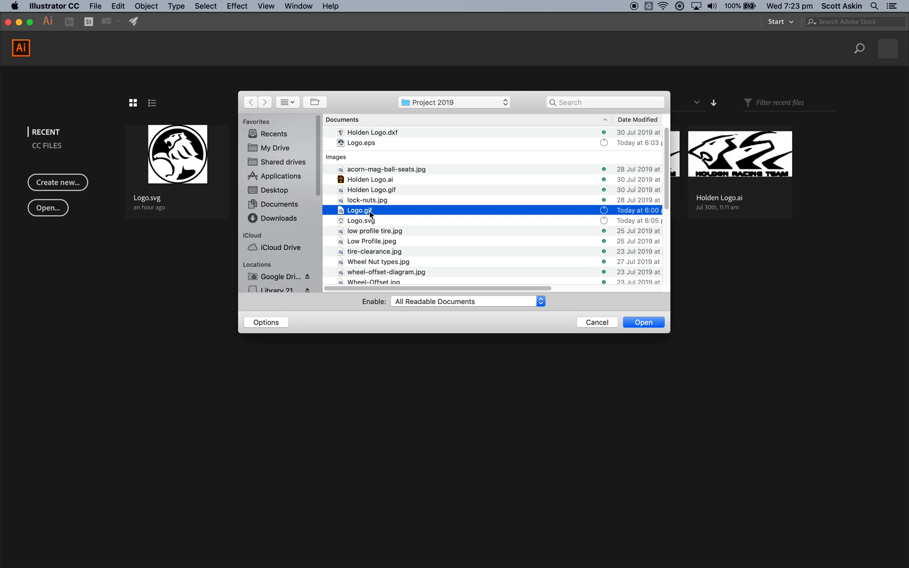
{"action": "left_click", "coordinate": [648, 325]}
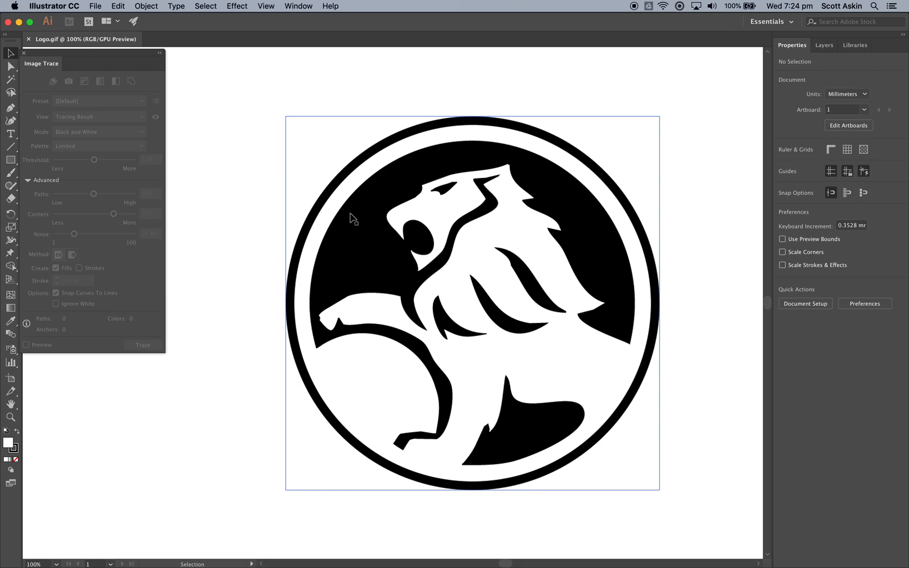
{"action": "left_click", "coordinate": [25, 53]}
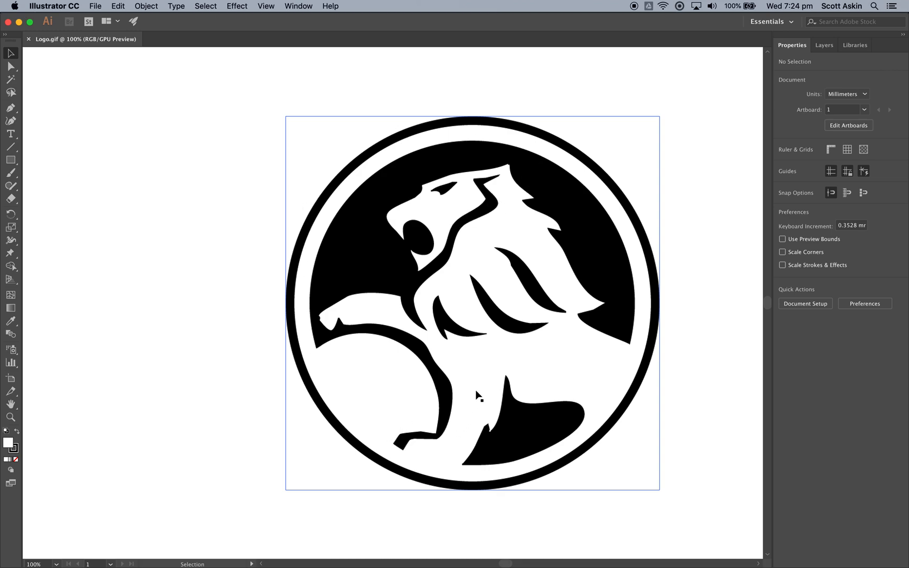
- Move the logo image to about X 261.9 mm, Y 190.3 mm and convert it with Image Trace
{"action": "left_click_drag", "start_coordinate": [335, 247], "coordinate": [278, 231]}
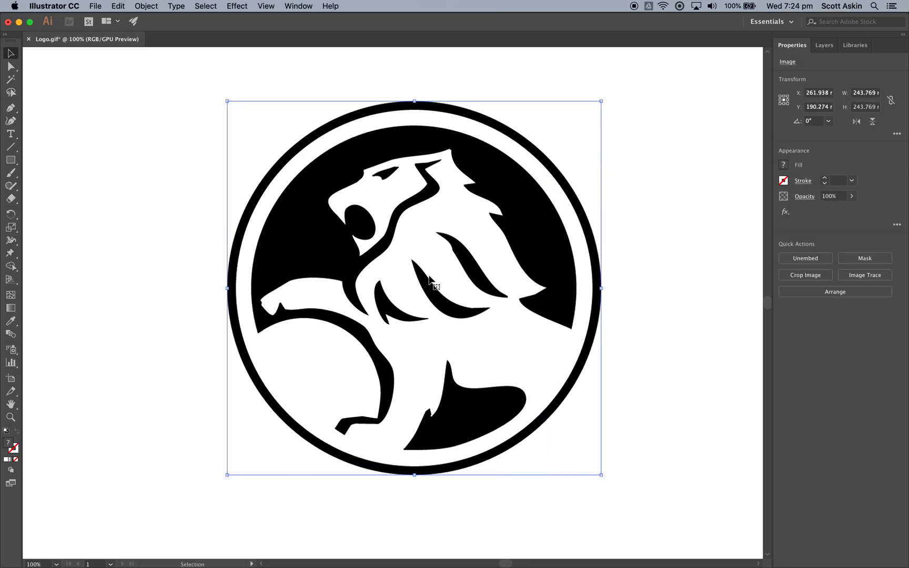
{"action": "left_click", "coordinate": [148, 8]}
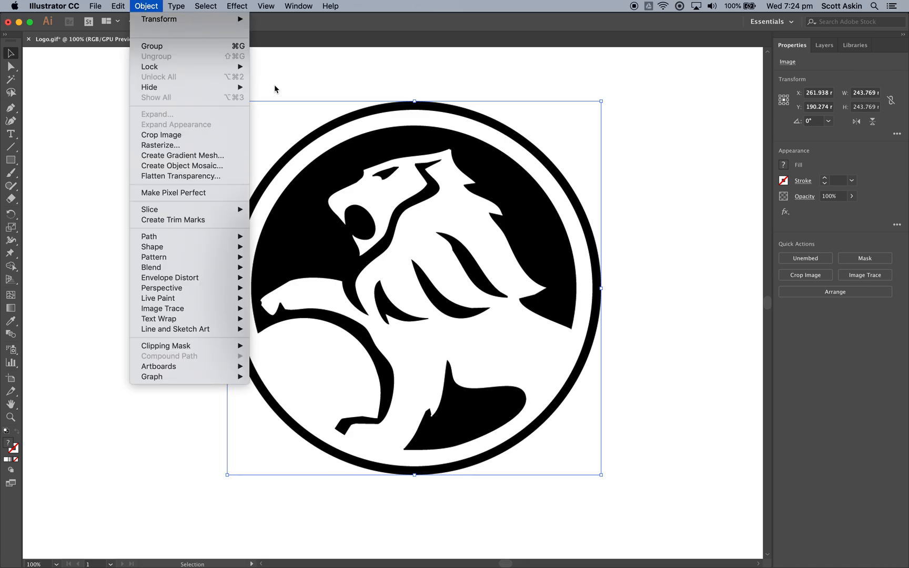
{"action": "left_click", "coordinate": [714, 152]}
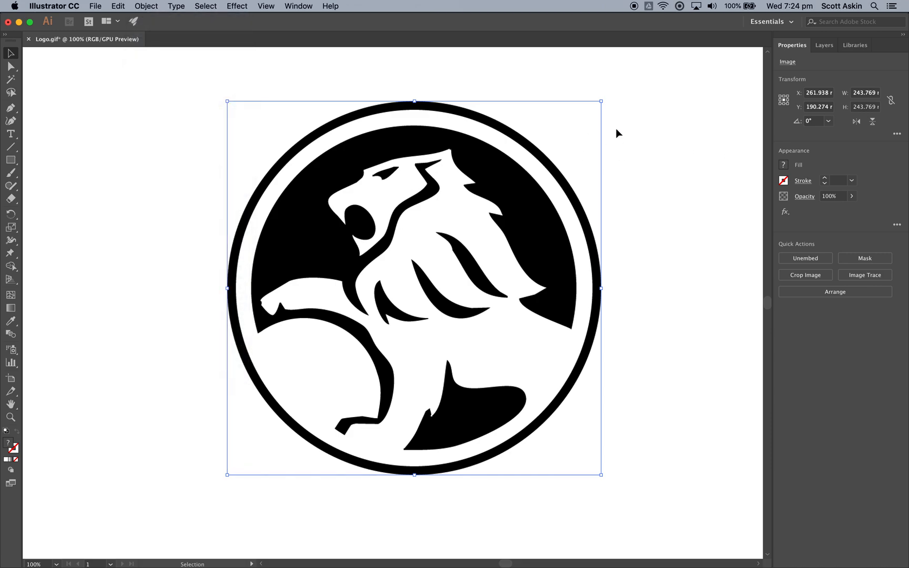
{"action": "left_click", "coordinate": [145, 7]}
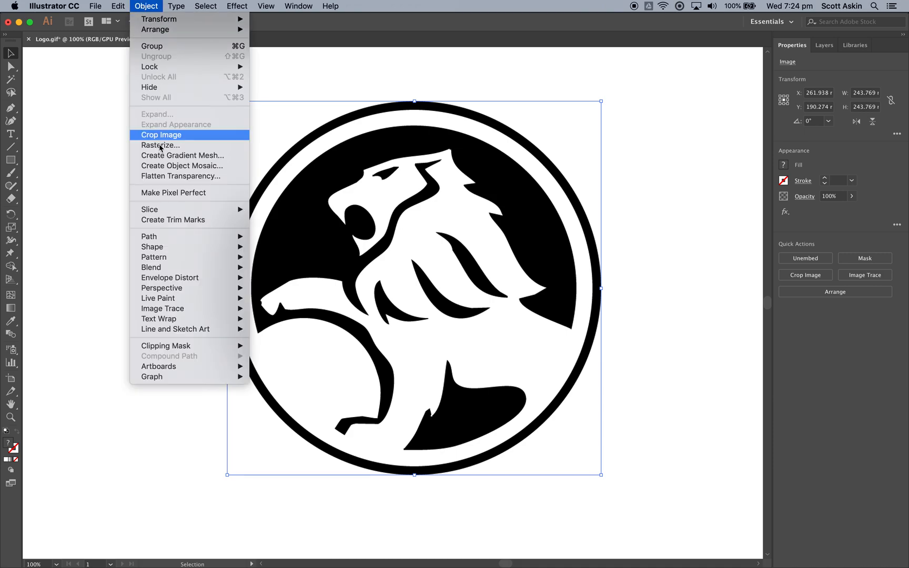
{"action": "mouse_move", "coordinate": [196, 312]}
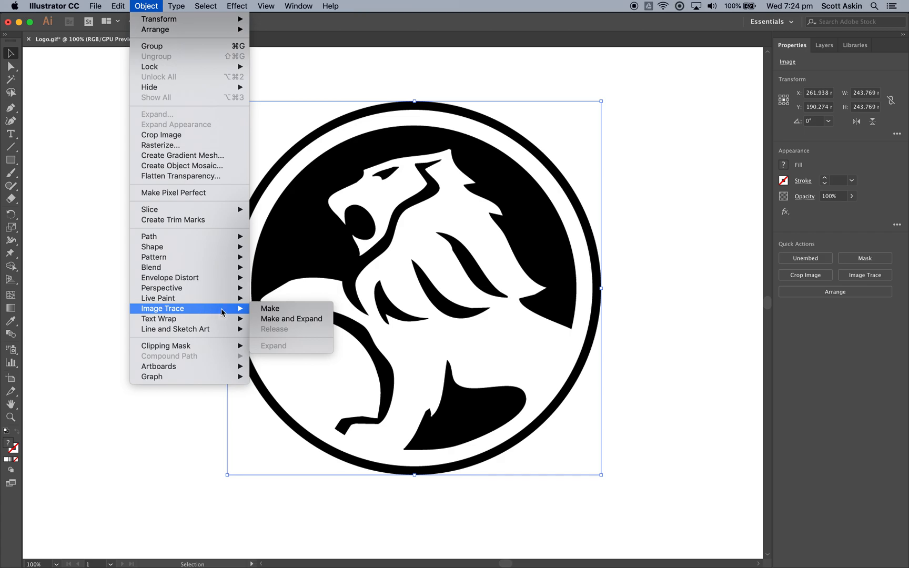
{"action": "left_click", "coordinate": [284, 310]}
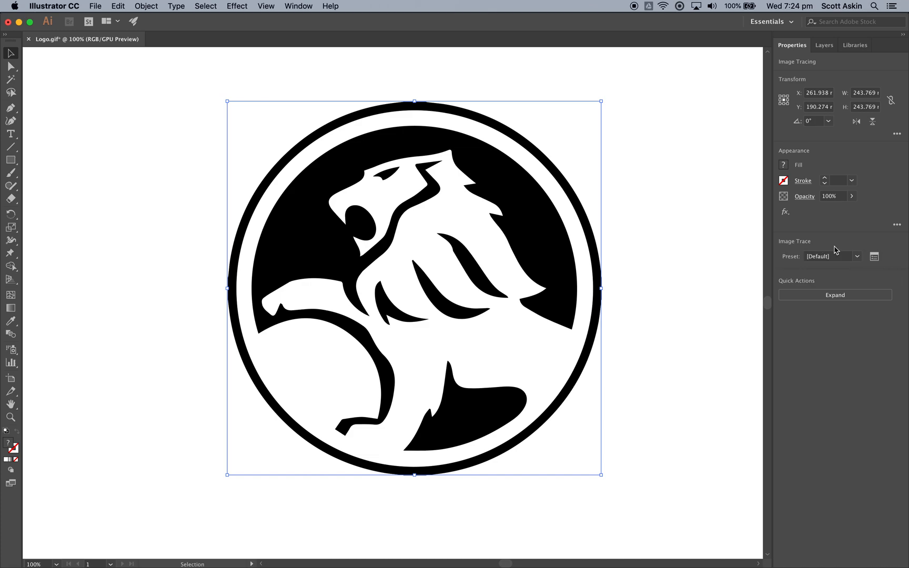
- Set the image trace threshold to 129 and make the trace ignore white
{"action": "left_click", "coordinate": [875, 258]}
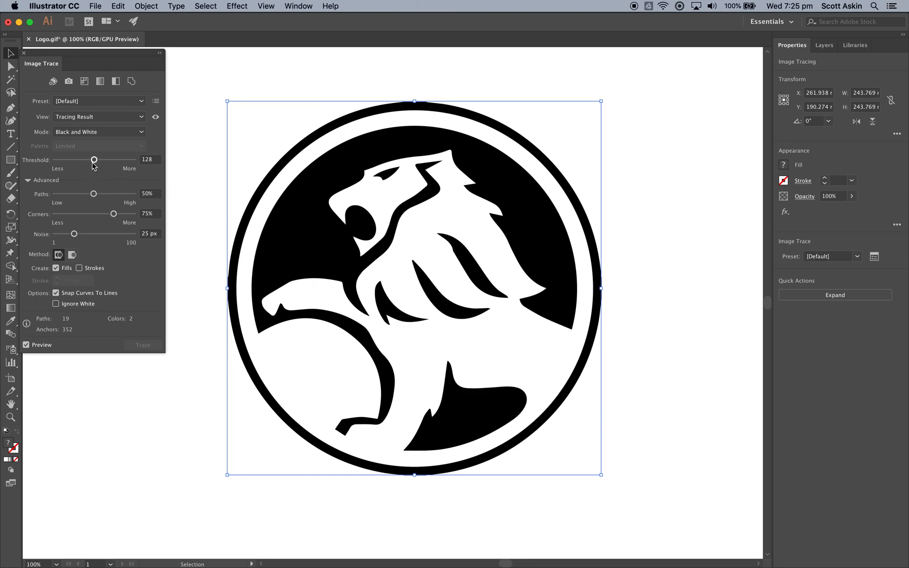
{"action": "mouse_move", "coordinate": [94, 162]}
{"action": "left_mouse_down"}
{"action": "mouse_move", "coordinate": [52, 163]}
{"action": "mouse_move", "coordinate": [133, 162]}
{"action": "mouse_move", "coordinate": [94, 162]}
{"action": "left_mouse_up"}
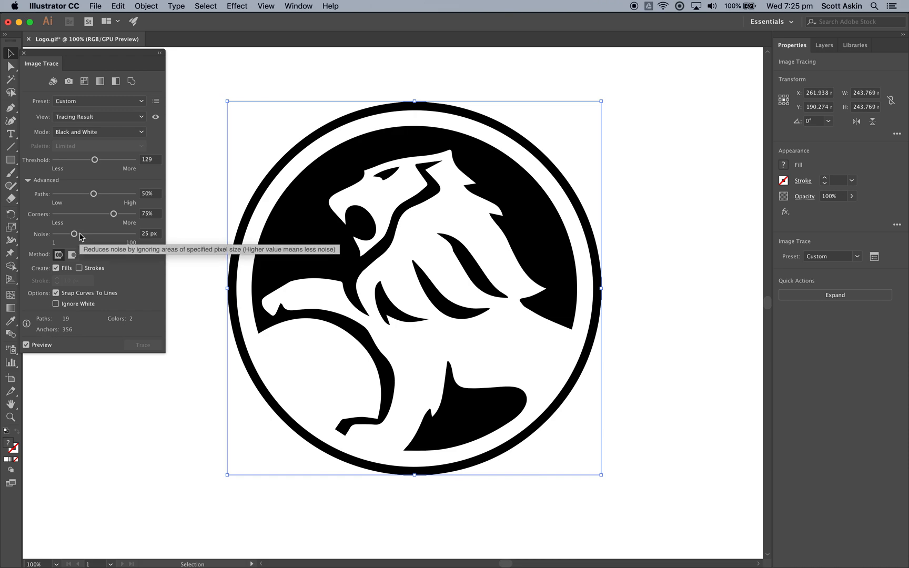
{"action": "left_click", "coordinate": [56, 304]}
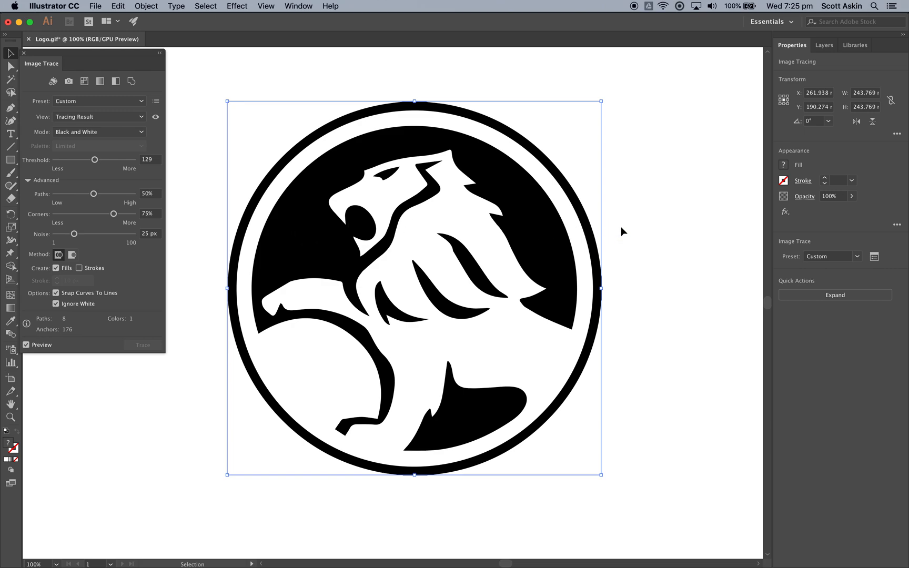
- Expand the traced logo into vector paths and move the group to about X 289.8 mm, Y 198.3 mm
{"action": "left_click", "coordinate": [836, 296]}
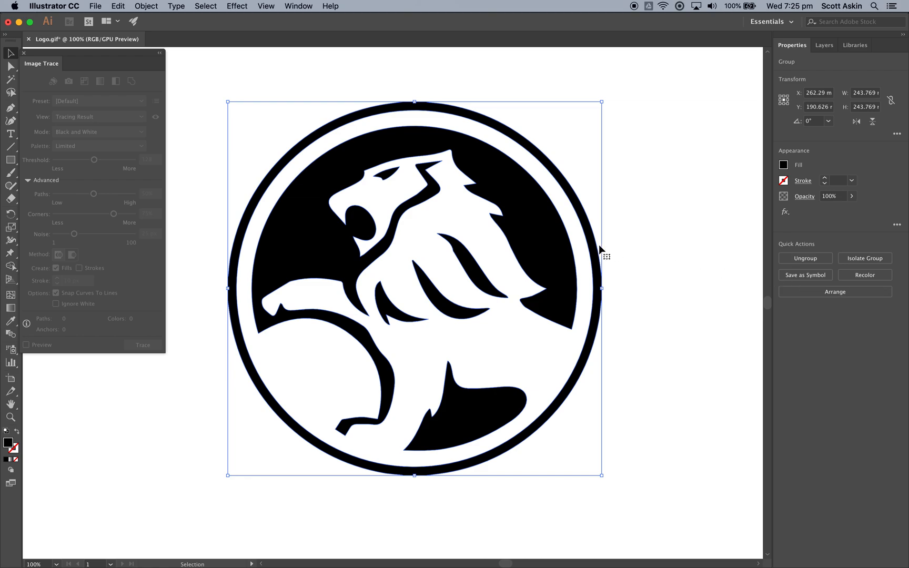
{"action": "left_click_drag", "start_coordinate": [598, 247], "coordinate": [708, 224]}
{"action": "left_click_drag", "start_coordinate": [719, 215], "coordinate": [639, 257]}
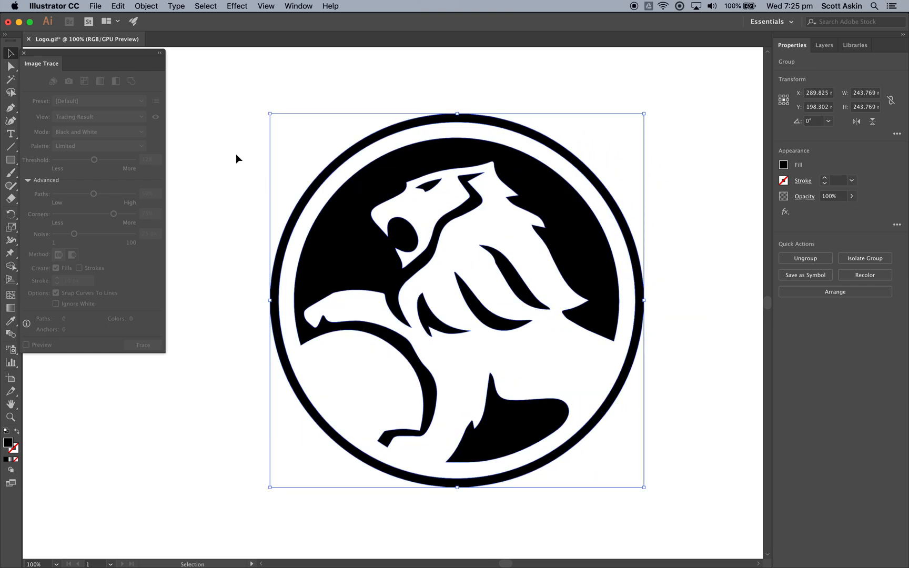
- Save the traced logo as Logo1.svg in the Project 2019 folder, using SVG format with the SVG 1.1 profile
{"action": "left_click", "coordinate": [96, 7]}
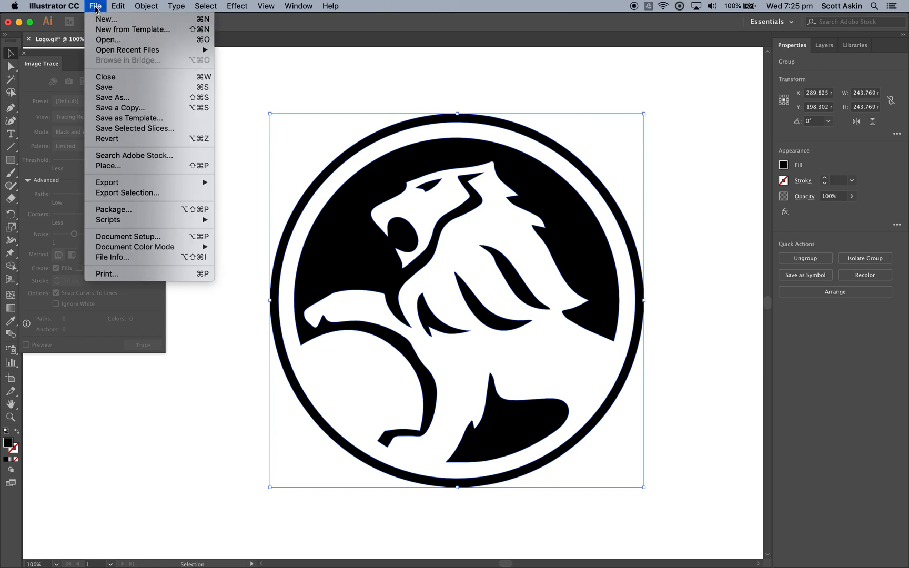
{"action": "left_click", "coordinate": [126, 100]}
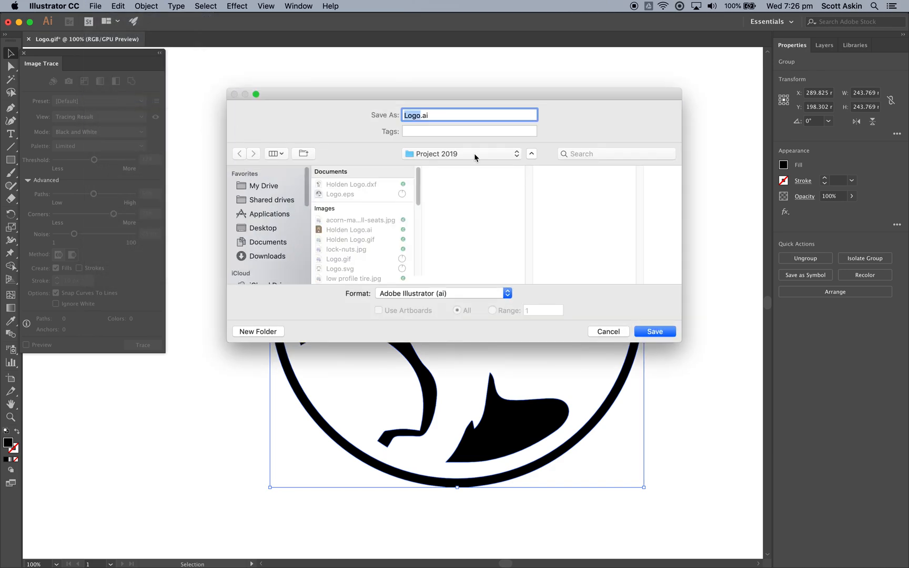
{"action": "left_click", "coordinate": [423, 115]}
{"action": "type", "text": "1"}
{"action": "left_click", "coordinate": [481, 299]}
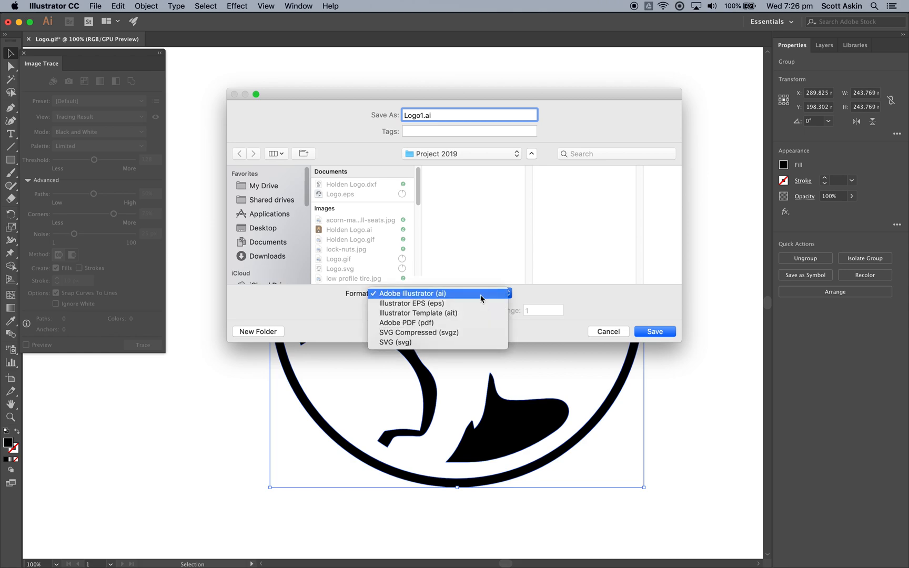
{"action": "left_click", "coordinate": [403, 343]}
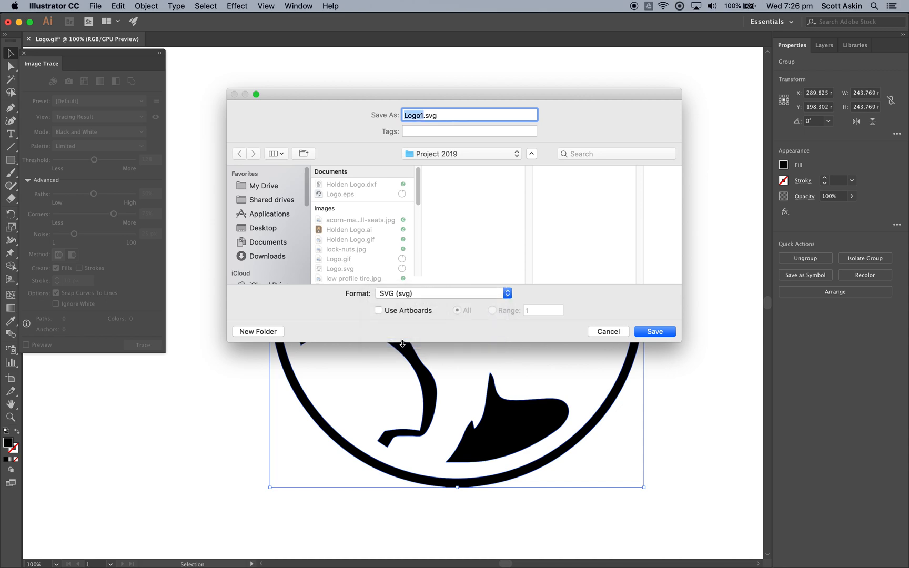
{"action": "left_click", "coordinate": [655, 331]}
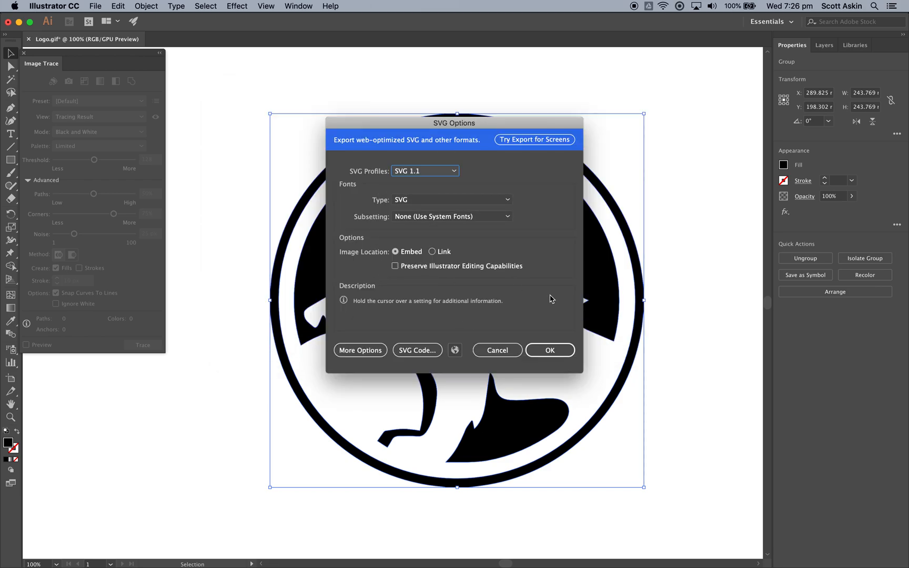
{"action": "left_click", "coordinate": [551, 351]}
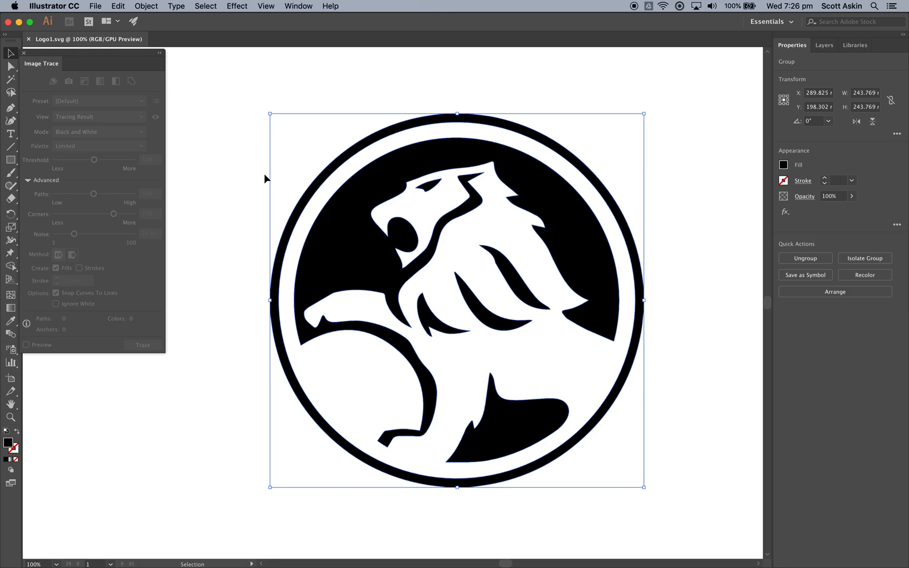
- Switch to the BR, Rim, Tyre model in Fusion 360, hide the project file list and bring the wheel rim into view
{"action": "key", "text": "ctrl+Up"}
{"action": "left_click", "coordinate": [628, 194]}
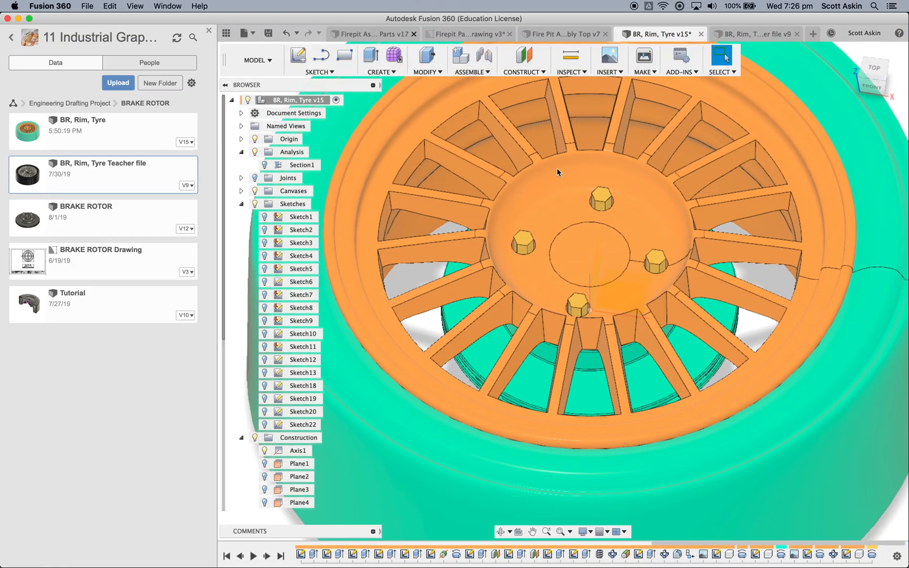
{"action": "scroll", "coordinate": [350, 230], "scroll_direction": "down", "scroll_amount": 3}
{"action": "scroll", "coordinate": [348, 227], "scroll_direction": "down", "scroll_amount": 2}
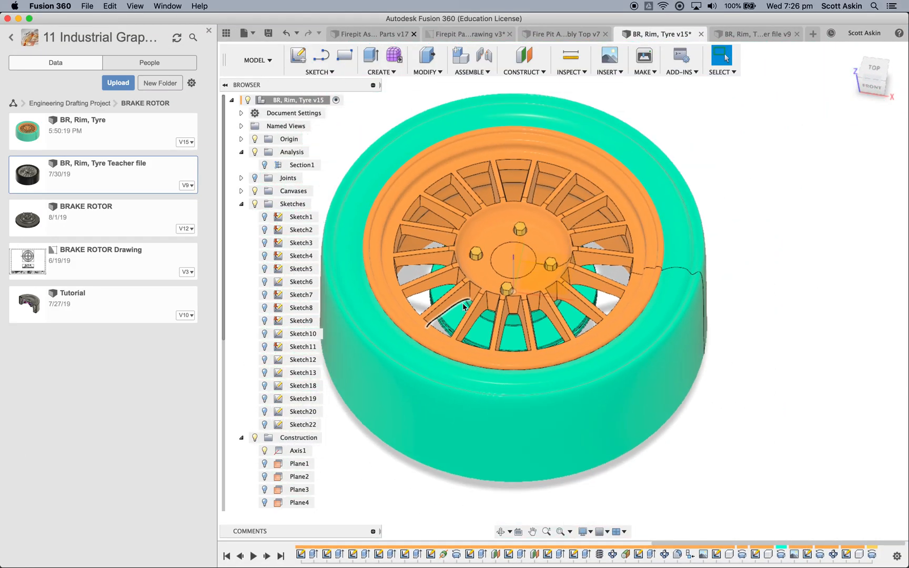
{"action": "left_click", "coordinate": [209, 33]}
{"action": "middle_click_drag", "start_coordinate": [676, 420], "coordinate": [525, 360], "text": "shift"}
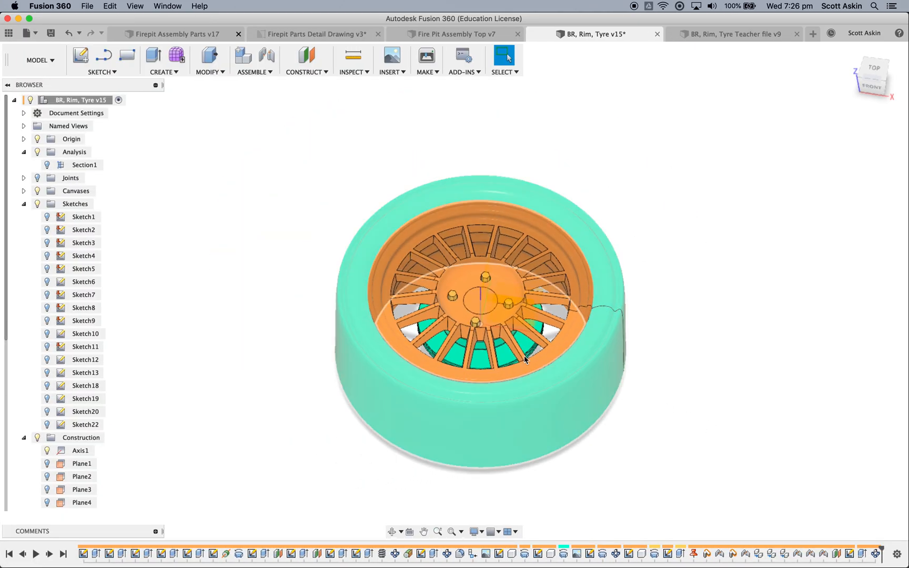
{"action": "scroll", "coordinate": [453, 324], "scroll_direction": "up", "scroll_amount": 5}
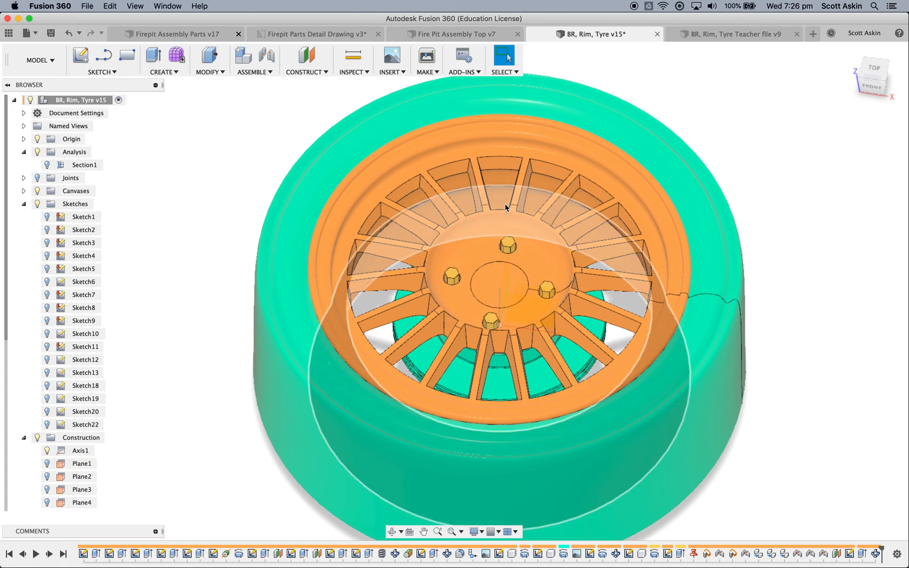
- Make construction plane Plane4 visible over the wheel hub
{"action": "left_click", "coordinate": [49, 503]}
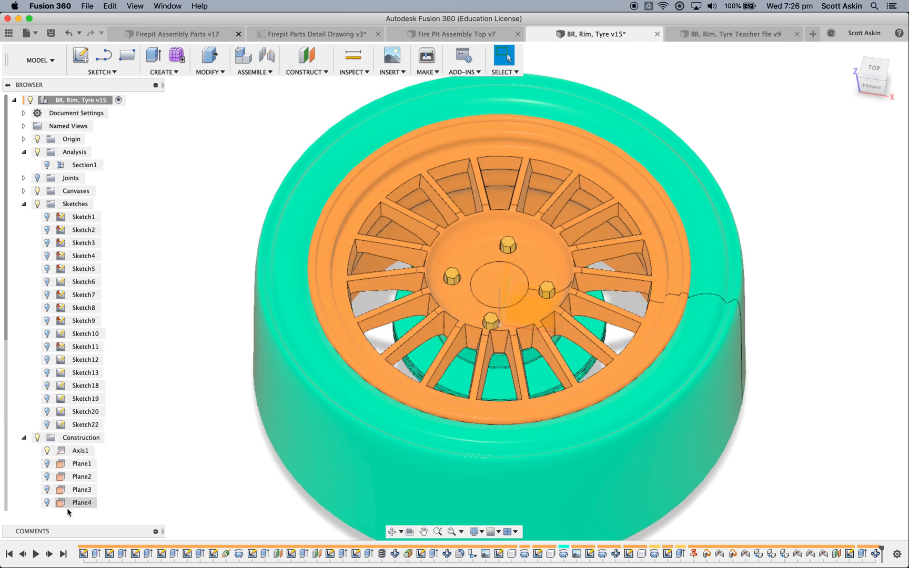
{"action": "left_click", "coordinate": [53, 504]}
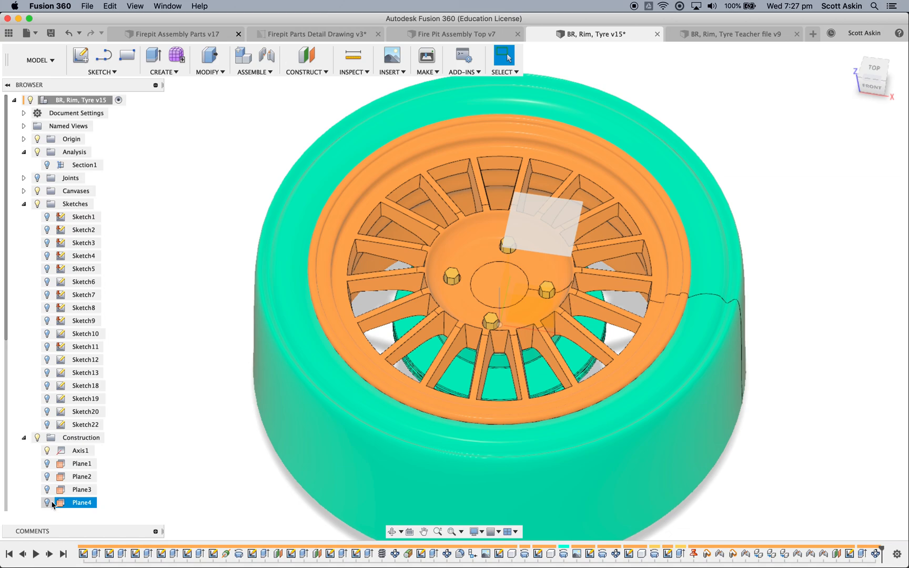
{"action": "left_click", "coordinate": [48, 504]}
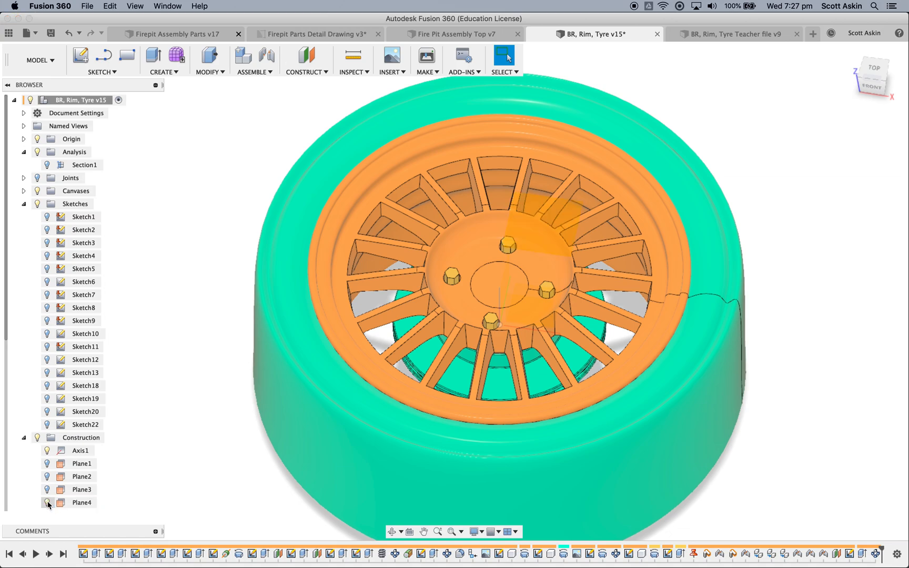
- Insert Logo1.svg from the Project 2019 folder as an SVG sketch on Plane4
{"action": "left_click", "coordinate": [541, 222]}
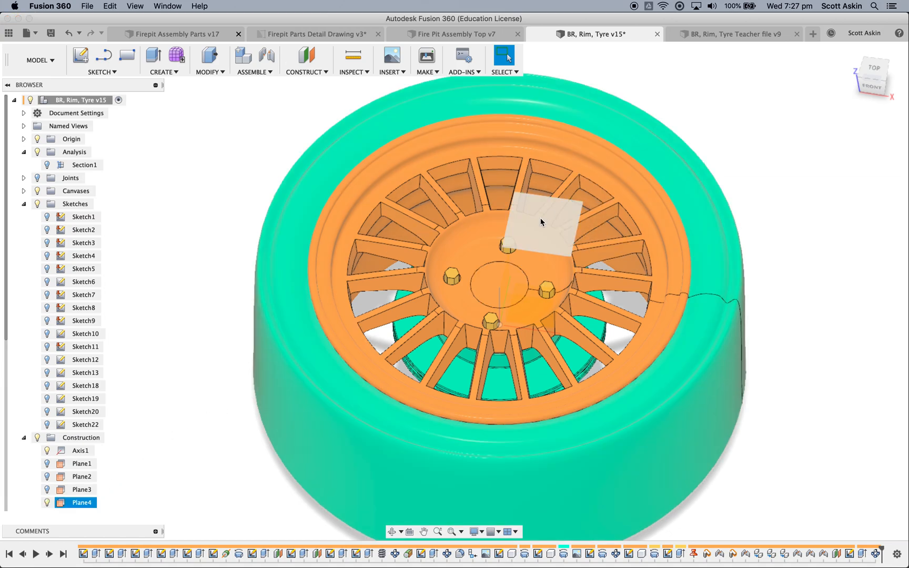
{"action": "left_click", "coordinate": [541, 222]}
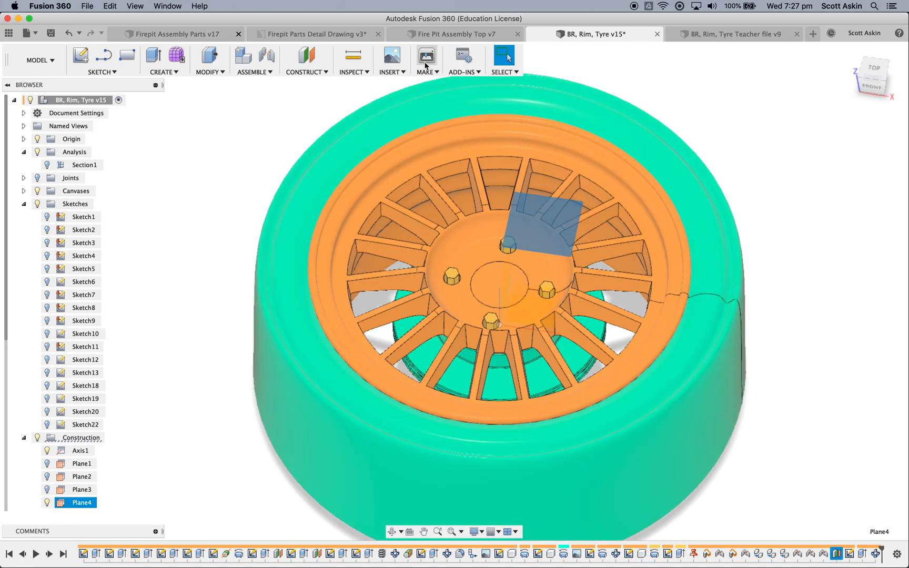
{"action": "left_click", "coordinate": [395, 73]}
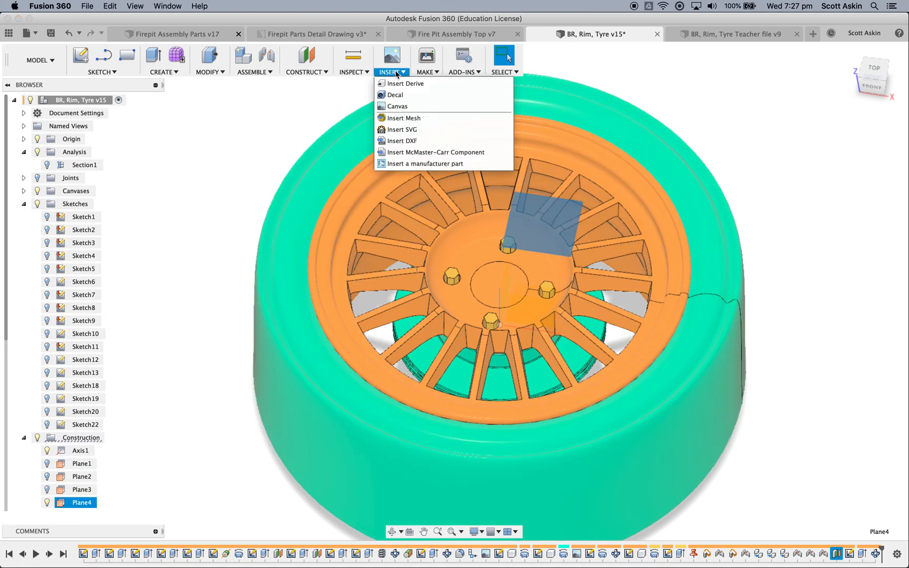
{"action": "left_click", "coordinate": [411, 130]}
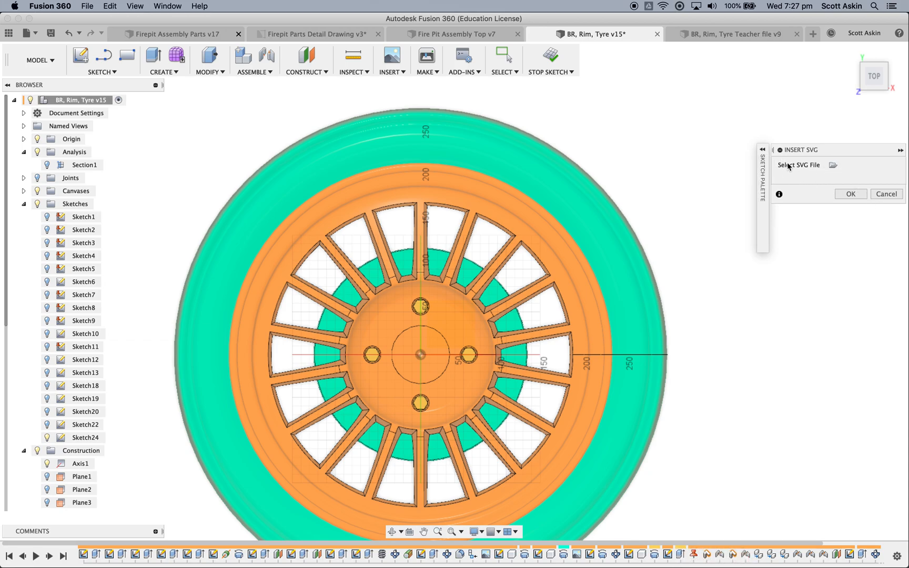
{"action": "left_click", "coordinate": [834, 167]}
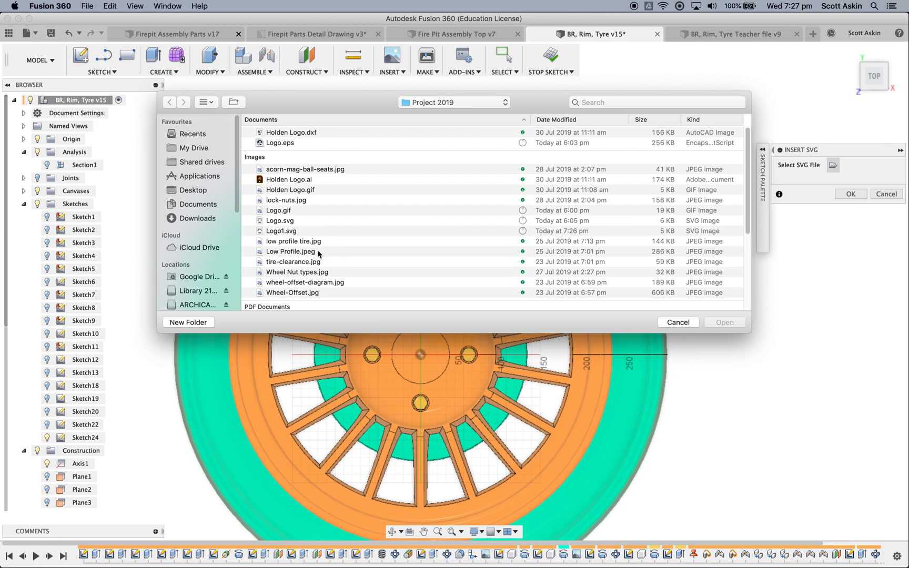
{"action": "left_click", "coordinate": [287, 232]}
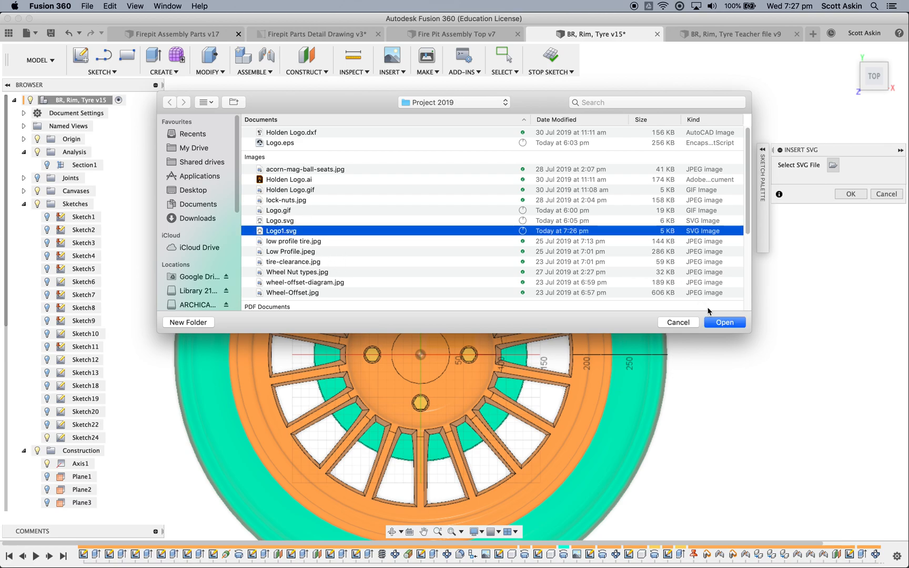
{"action": "left_click", "coordinate": [725, 323]}
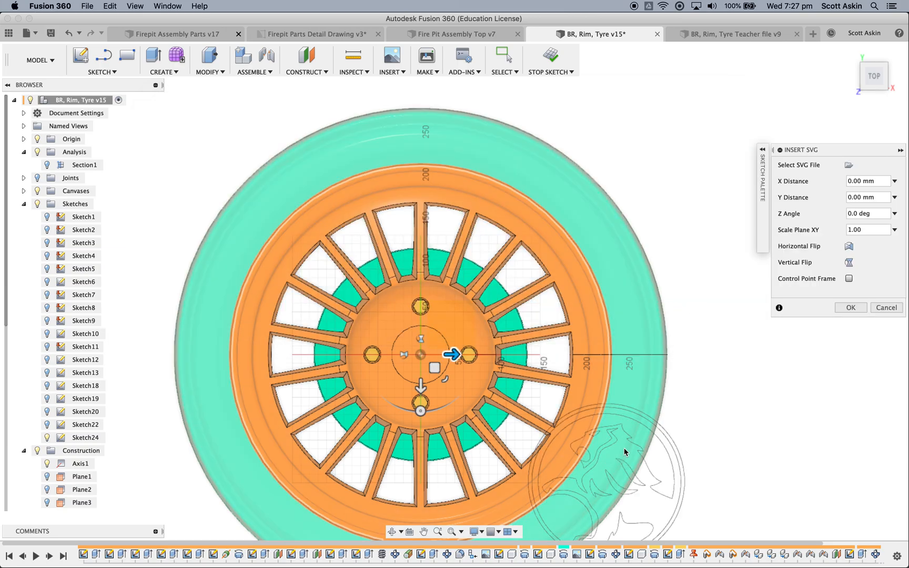
- Move the inserted logo outline over the centre of the wheel hub, using Y offsets of -120 mm and then -30 mm
{"action": "left_click_drag", "start_coordinate": [455, 355], "coordinate": [330, 352]}
{"action": "left_click_drag", "start_coordinate": [294, 388], "coordinate": [310, 288]}
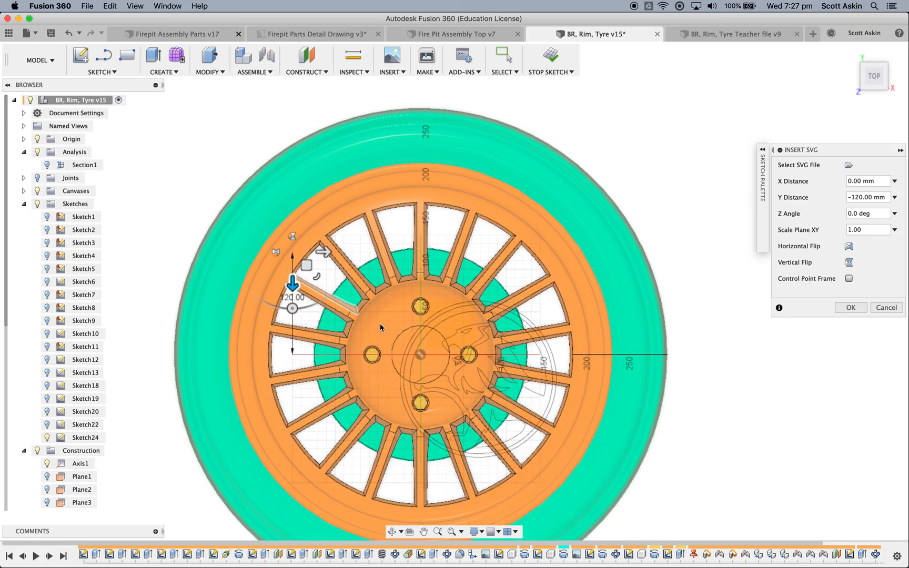
{"action": "left_click_drag", "start_coordinate": [324, 252], "coordinate": [273, 252]}
{"action": "left_click_drag", "start_coordinate": [240, 291], "coordinate": [253, 261]}
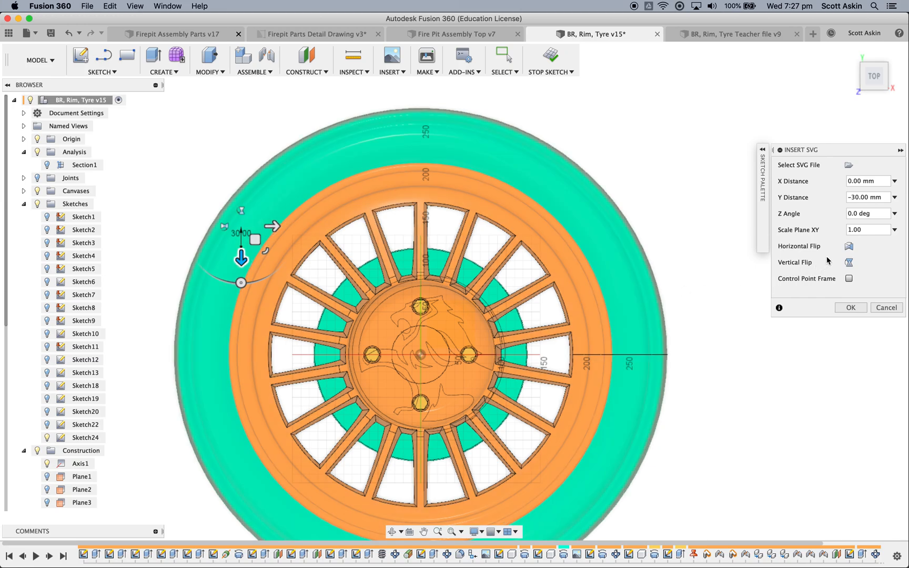
- Scale the logo outline to 0.5 and move it back to the hub centre with an X distance of 100 mm
{"action": "left_click_drag", "start_coordinate": [873, 230], "coordinate": [838, 231]}
{"action": "type", "text": ".5"}
{"action": "left_click_drag", "start_coordinate": [241, 258], "coordinate": [241, 327]}
{"action": "left_click_drag", "start_coordinate": [273, 295], "coordinate": [364, 297]}
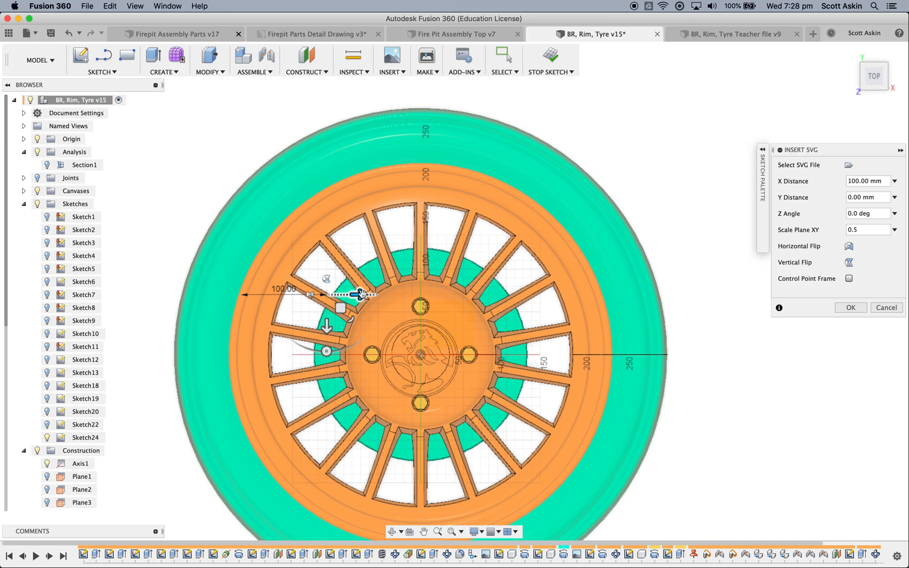
- Fine-tune the logo's horizontal position on the hub, trying an X distance of 102 mm and settling on 101 mm
{"action": "scroll", "coordinate": [416, 370], "scroll_direction": "up", "scroll_amount": 5}
{"action": "scroll", "coordinate": [417, 370], "scroll_direction": "up", "scroll_amount": 2}
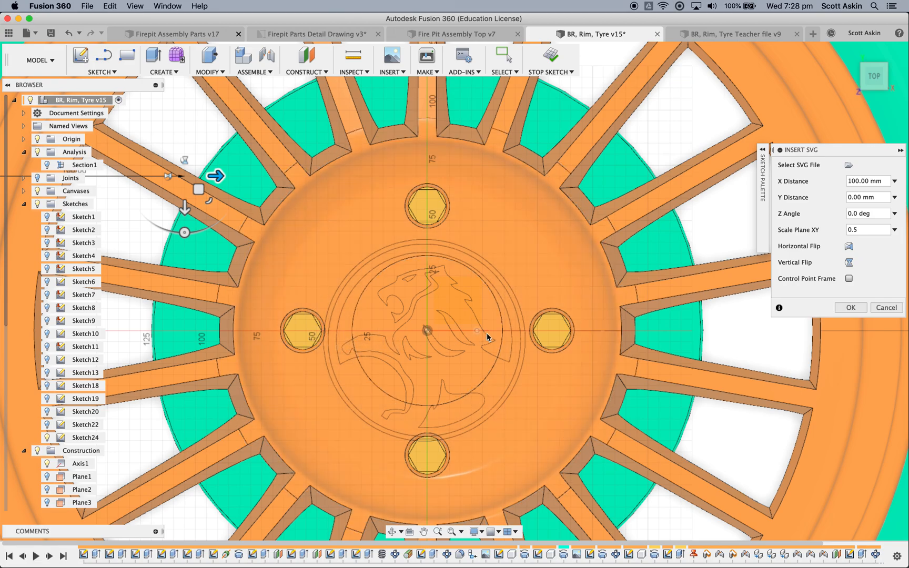
{"action": "mouse_move", "coordinate": [216, 178]}
{"action": "left_mouse_down"}
{"action": "mouse_move", "coordinate": [225, 180]}
{"action": "mouse_move", "coordinate": [216, 177]}
{"action": "left_mouse_up"}
{"action": "left_click", "coordinate": [866, 181]}
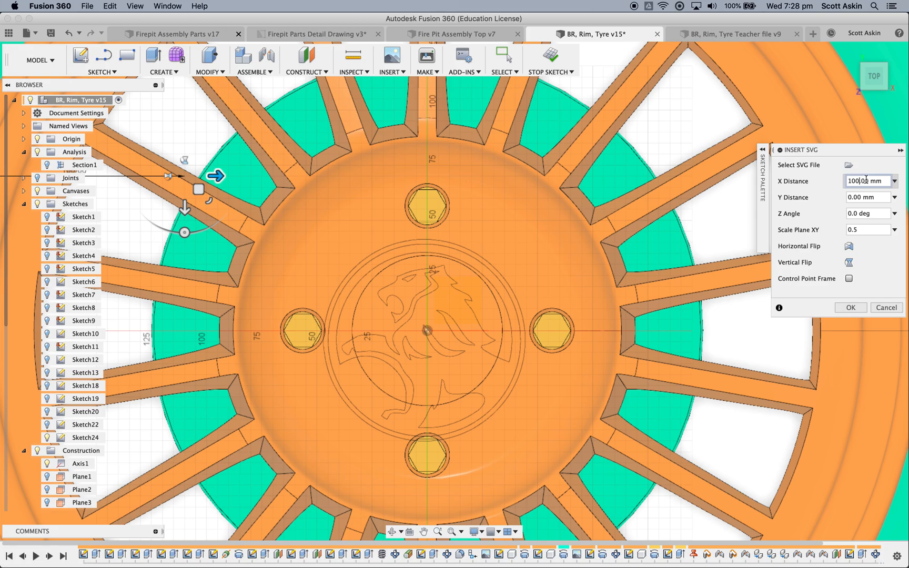
{"action": "key", "text": "BackSpace"}
{"action": "type", "text": "2"}
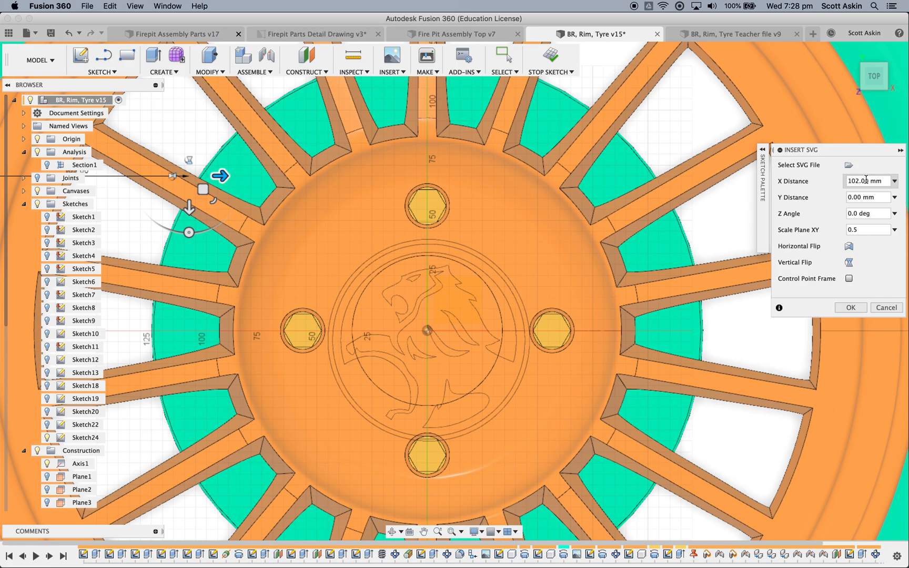
{"action": "key", "text": "BackSpace"}
{"action": "type", "text": "1"}
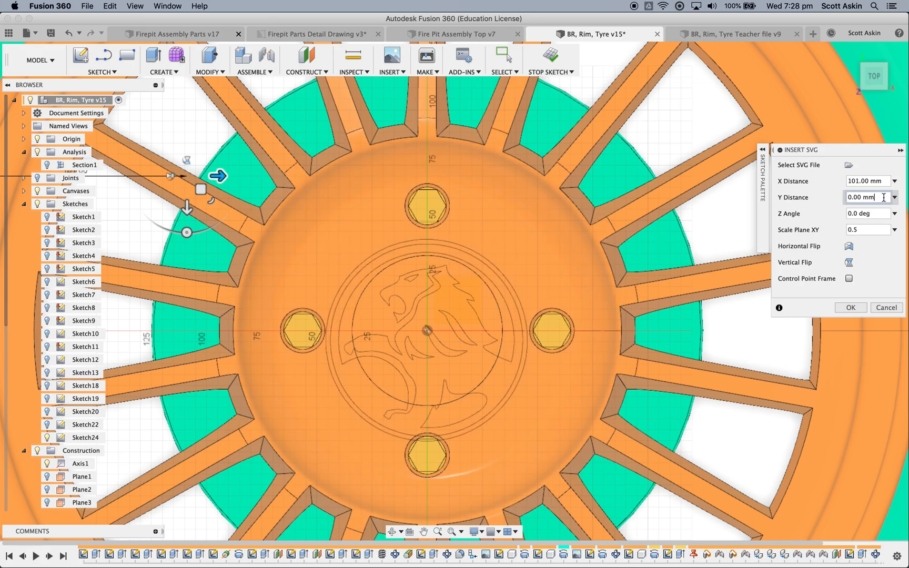
- Adjust the logo's vertical position on the hub, trying Y distances of 5 and -4 mm and settling on -4.5 mm
{"action": "left_click_drag", "start_coordinate": [873, 198], "coordinate": [840, 200]}
{"action": "type", "text": "5"}
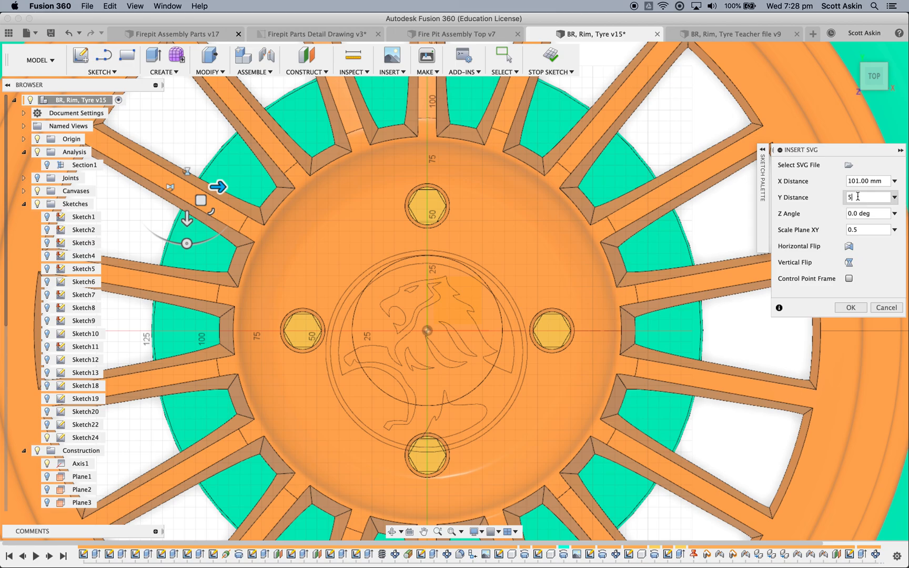
{"action": "left_click_drag", "start_coordinate": [857, 196], "coordinate": [844, 196]}
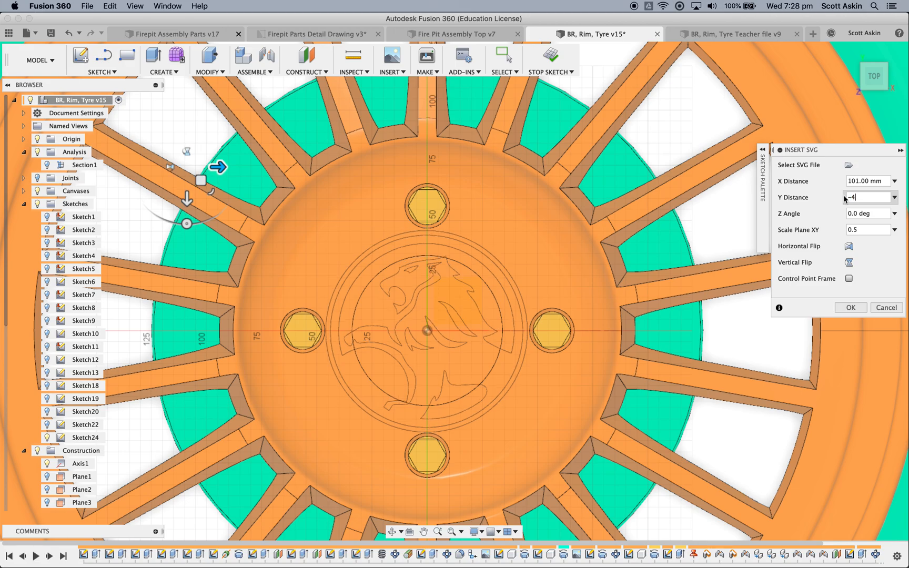
{"action": "type", "text": "3"}
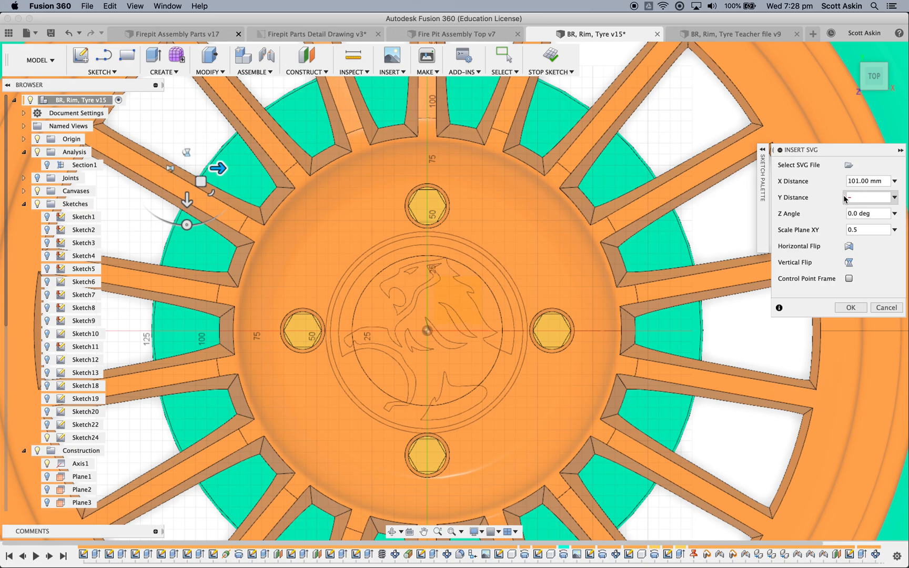
{"action": "type", "text": ".5"}
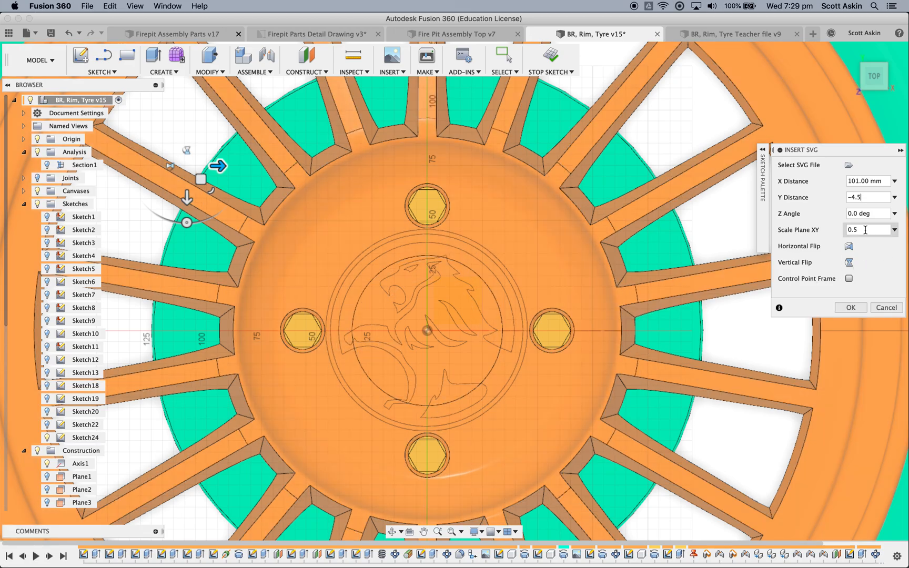
- Scale the logo by 0.45 and move it inside the hub's centre circle with offsets of Y 40 mm and X 60 mm
{"action": "left_click_drag", "start_coordinate": [874, 230], "coordinate": [836, 234]}
{"action": "type", "text": "."}
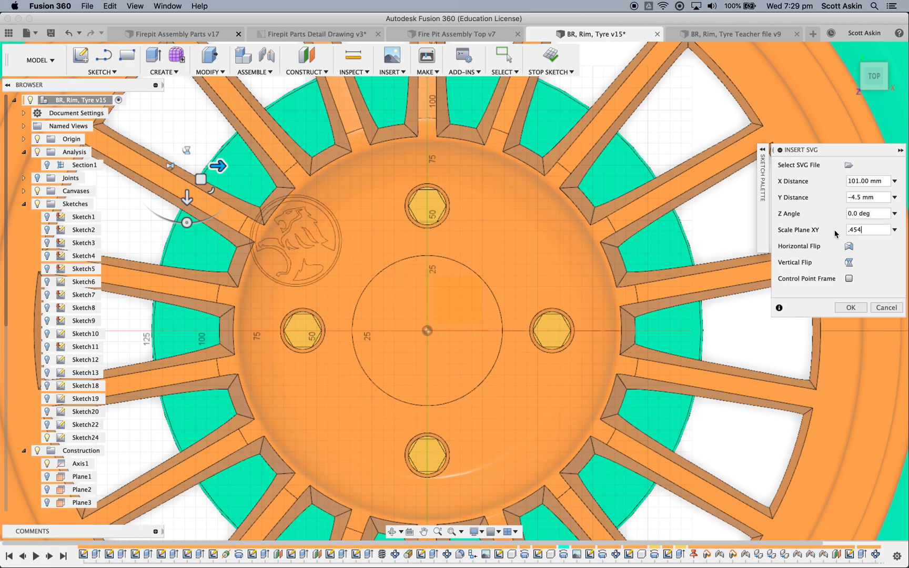
{"action": "key", "text": "BackSpace"}
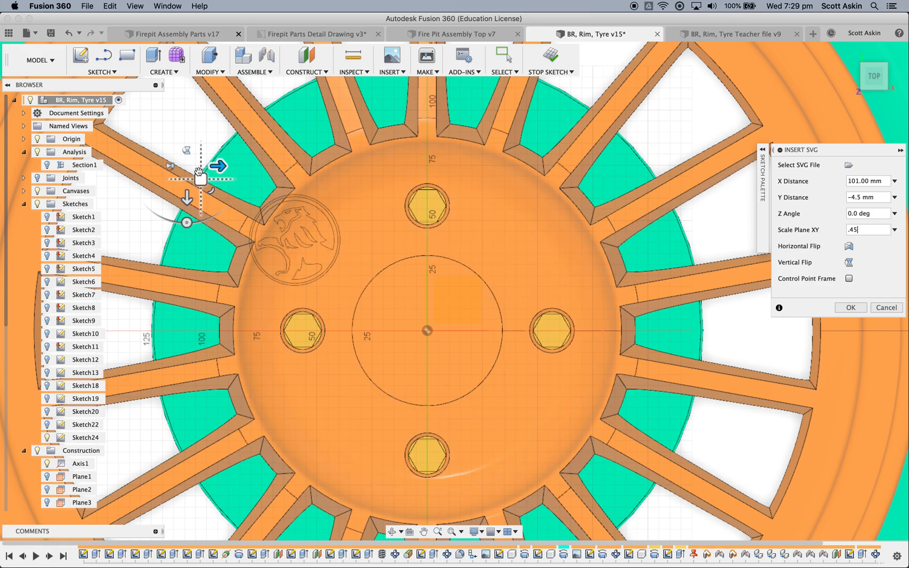
{"action": "left_click_drag", "start_coordinate": [188, 204], "coordinate": [190, 300]}
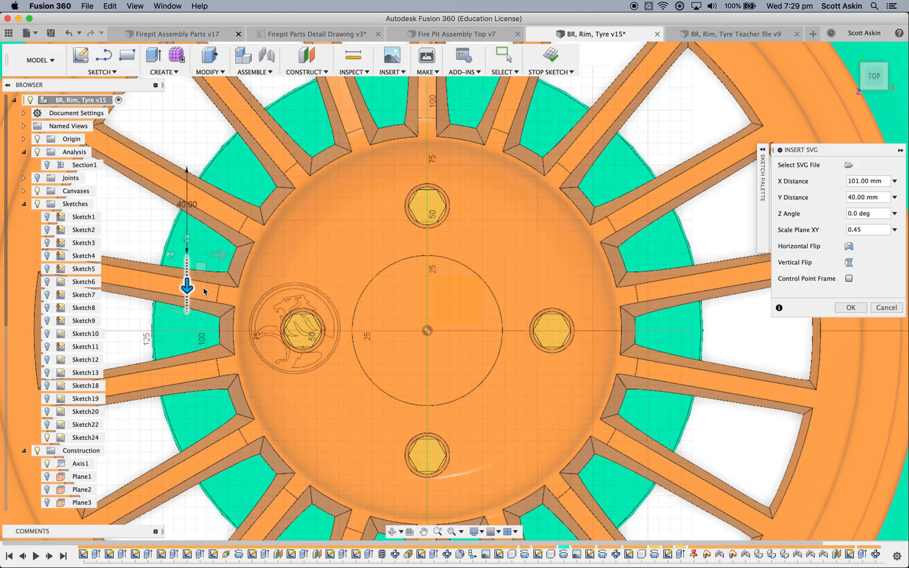
{"action": "left_click_drag", "start_coordinate": [223, 256], "coordinate": [354, 258]}
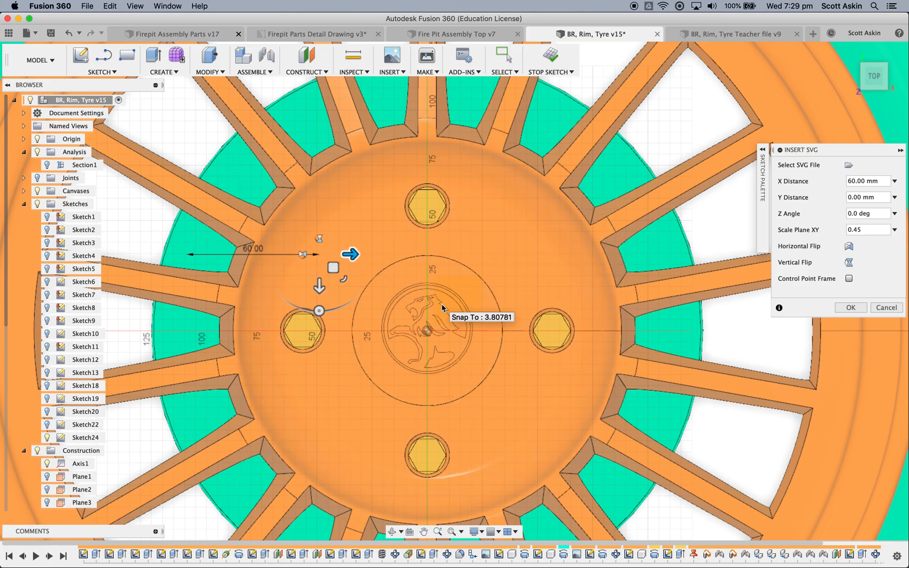
- Accept the logo placement and select the lion-and-ring profile above the hub for an extrusion
{"action": "left_click", "coordinate": [851, 311]}
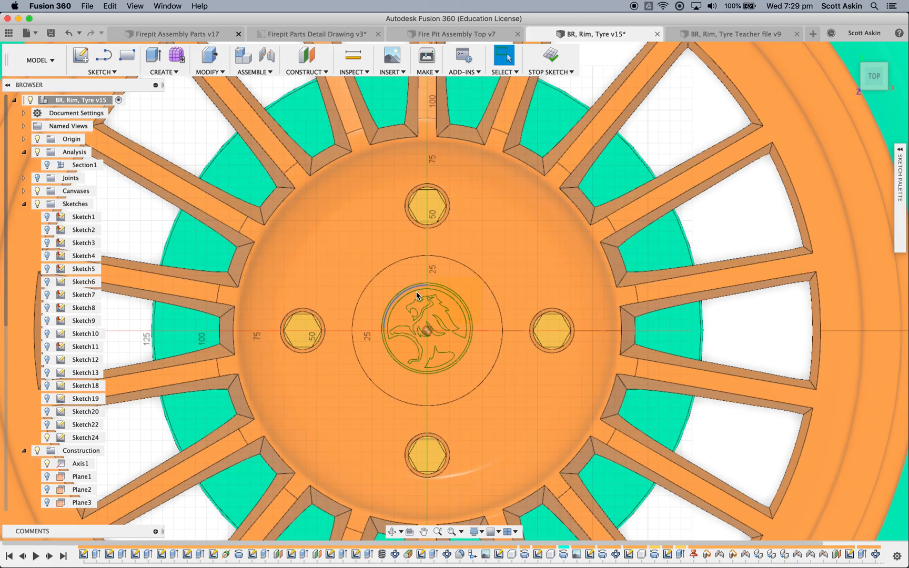
{"action": "middle_click_drag", "start_coordinate": [473, 361], "coordinate": [448, 300], "text": "shift"}
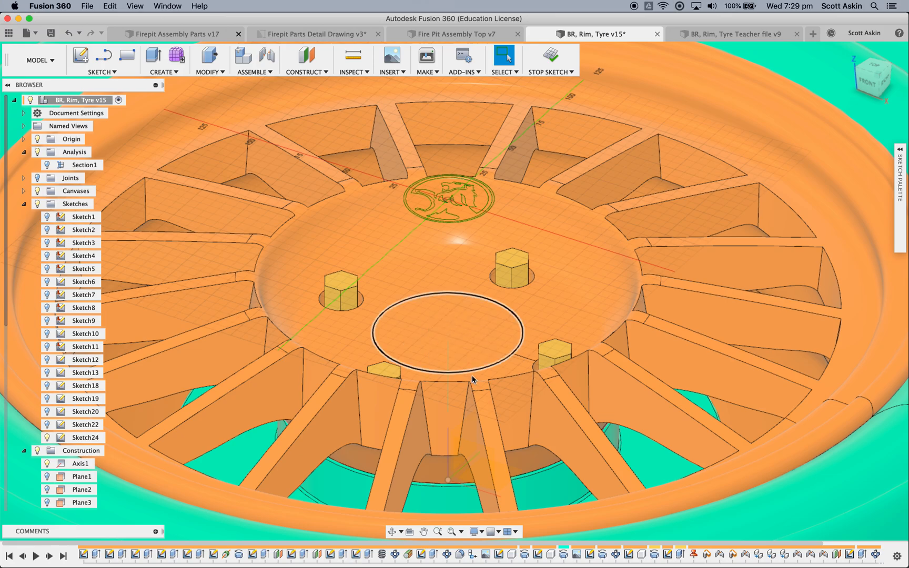
{"action": "scroll", "coordinate": [463, 199], "scroll_direction": "up", "scroll_amount": 3}
{"action": "scroll", "coordinate": [463, 198], "scroll_direction": "up", "scroll_amount": 5}
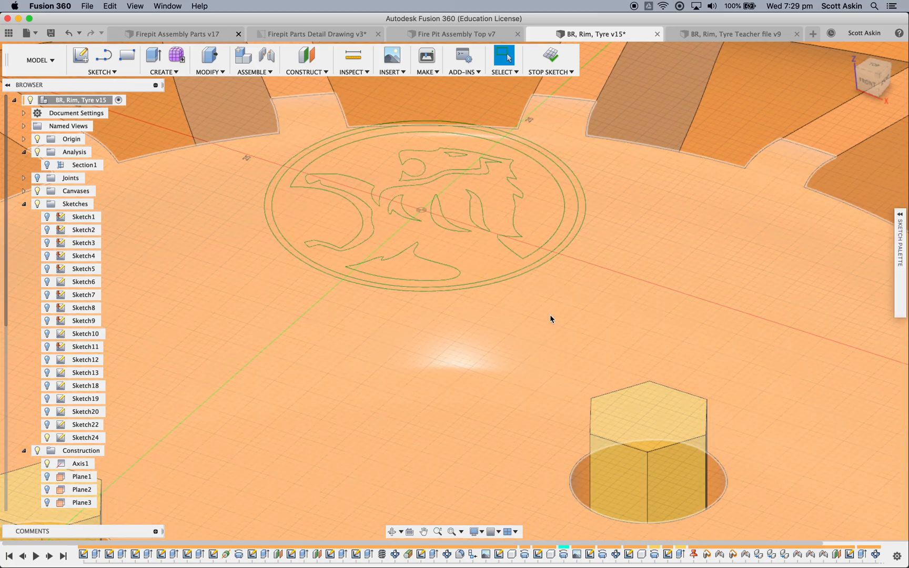
{"action": "key", "text": "e"}
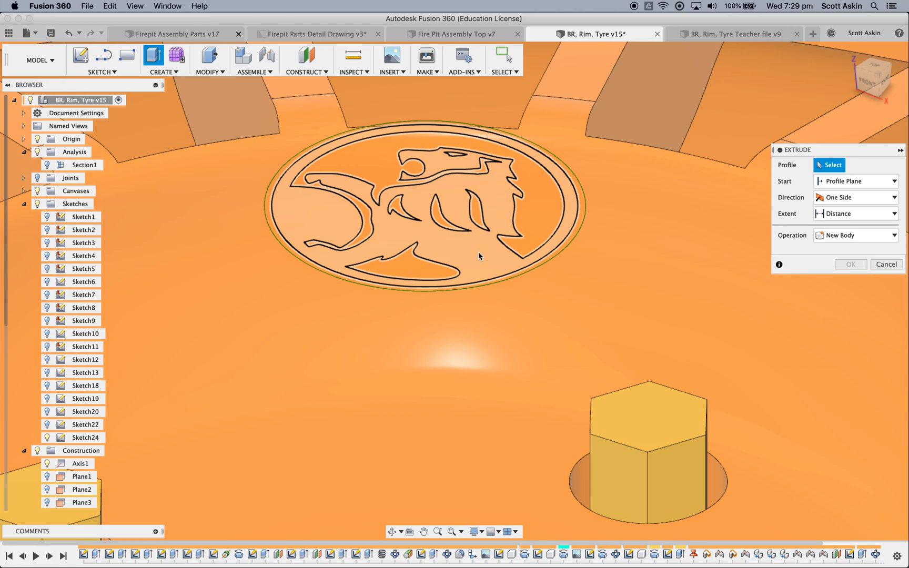
{"action": "left_click", "coordinate": [479, 255]}
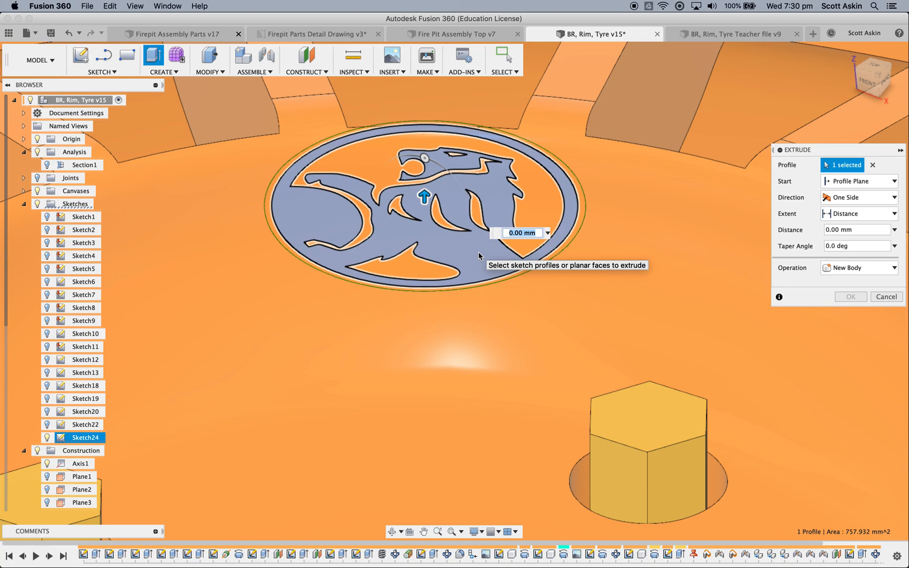
- Try extruding the logo profile down into the rim hub to a distance of -95 mm
{"action": "scroll", "coordinate": [462, 235], "scroll_direction": "down", "scroll_amount": 8}
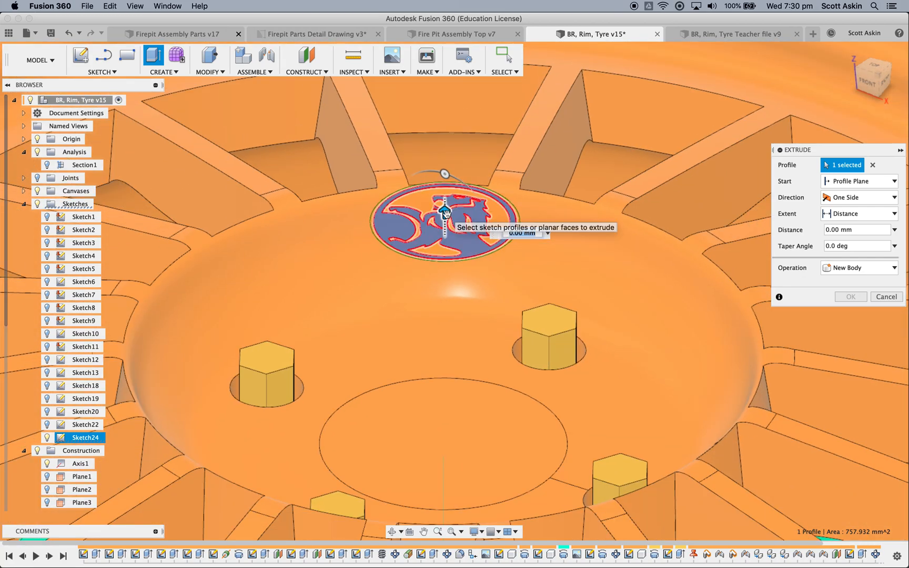
{"action": "left_click_drag", "start_coordinate": [445, 227], "coordinate": [446, 496]}
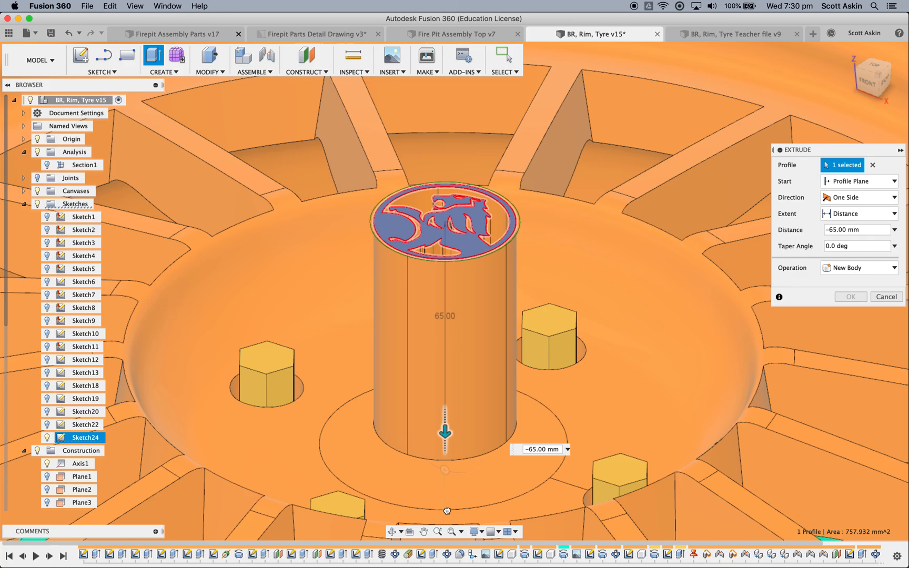
{"action": "left_click_drag", "start_coordinate": [448, 515], "coordinate": [447, 513]}
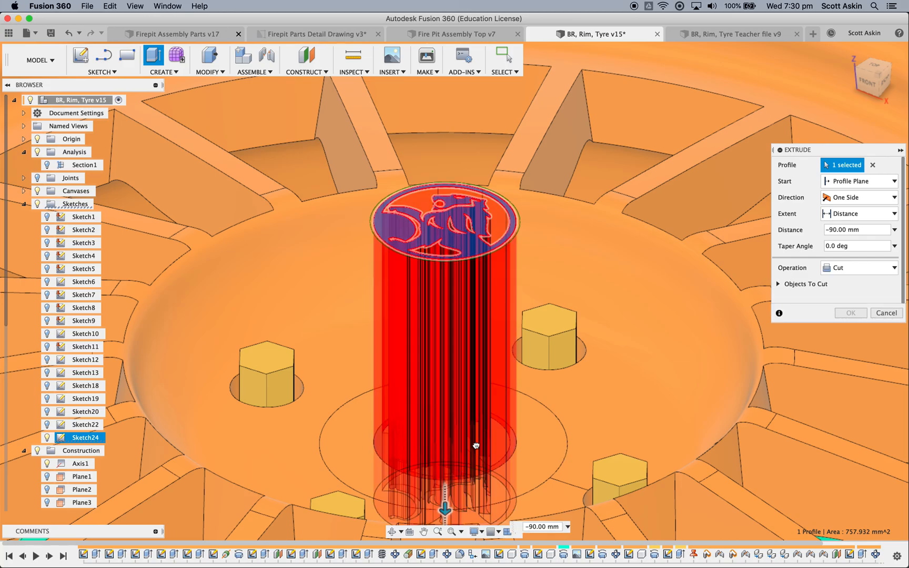
{"action": "middle_click_drag", "start_coordinate": [474, 405], "coordinate": [487, 377], "text": "shift"}
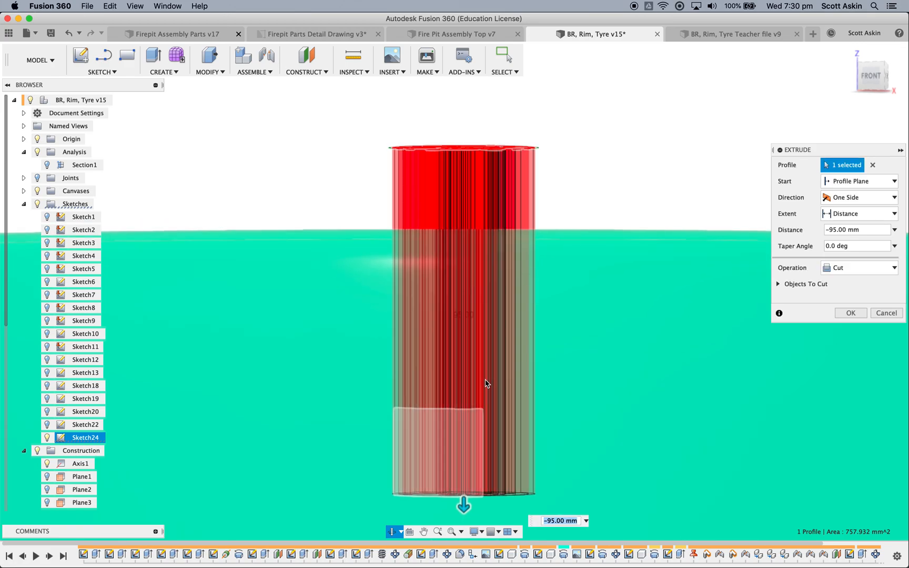
- Collapse the sketches list in the browser and hide the TYRE component to expose the rim
{"action": "scroll", "coordinate": [484, 388], "scroll_direction": "up", "scroll_amount": 1}
{"action": "scroll", "coordinate": [483, 388], "scroll_direction": "down", "scroll_amount": 5}
{"action": "scroll", "coordinate": [483, 390], "scroll_direction": "down", "scroll_amount": 5}
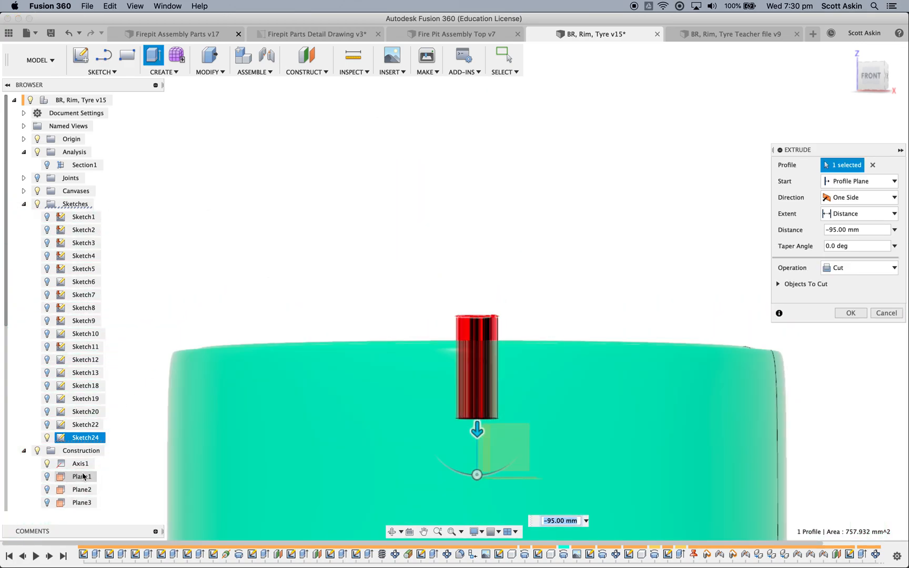
{"action": "left_click", "coordinate": [24, 205]}
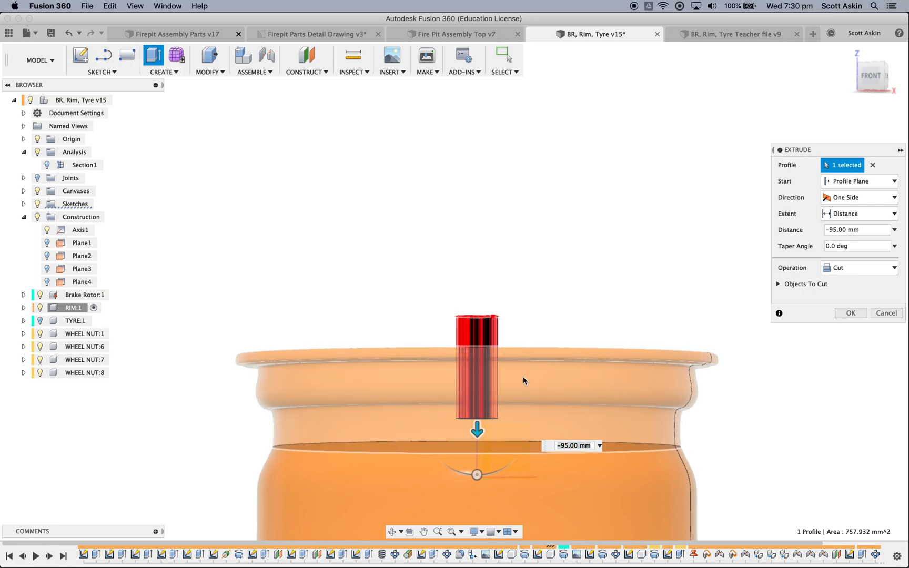
{"action": "middle_click_drag", "start_coordinate": [528, 306], "coordinate": [539, 313], "text": "shift"}
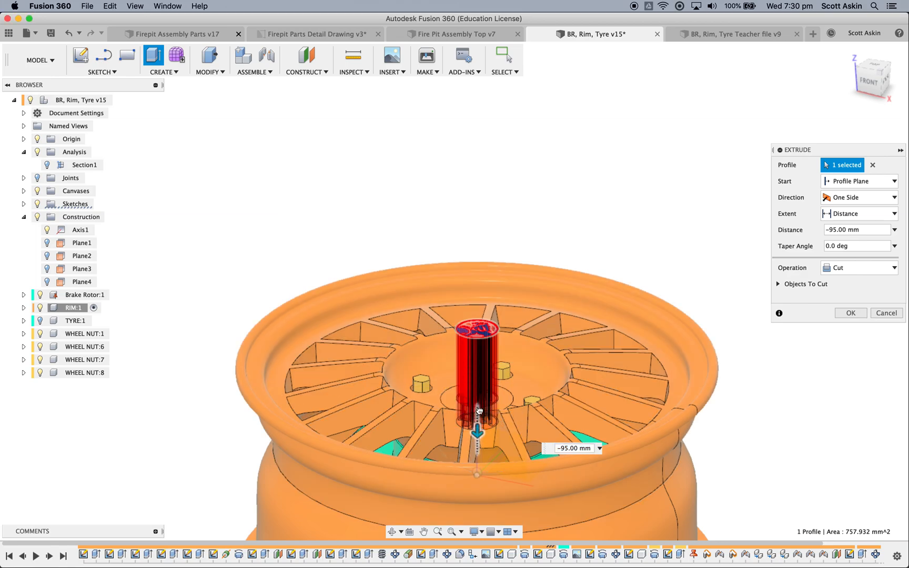
- Cut the logo profile into the hub face, trying distances of -70 and -80 mm and settling on -75 mm
{"action": "left_click_drag", "start_coordinate": [480, 411], "coordinate": [489, 387]}
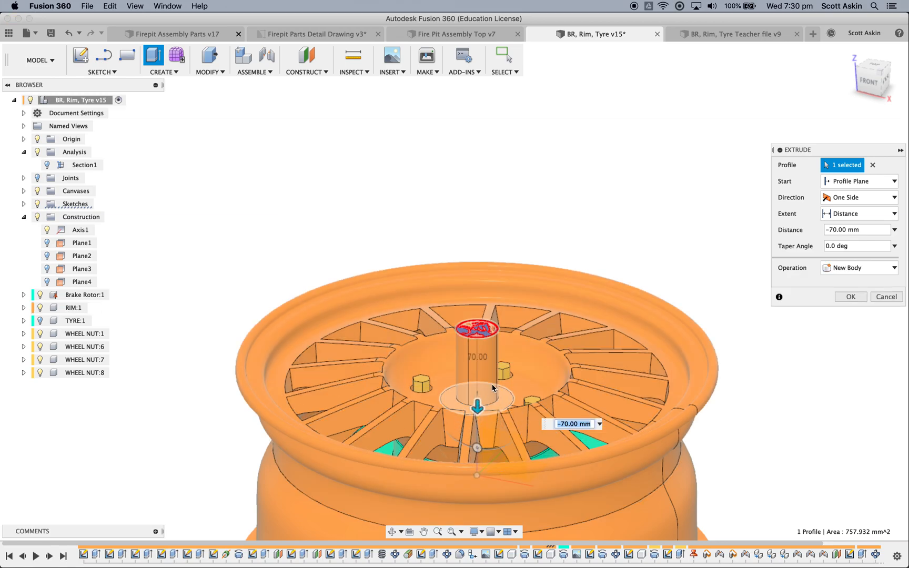
{"action": "left_click", "coordinate": [874, 264]}
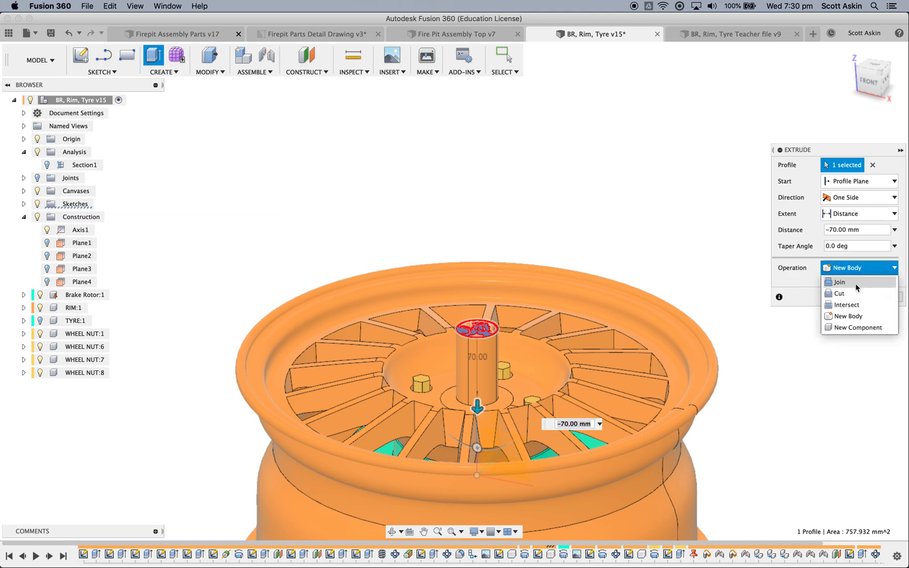
{"action": "left_click", "coordinate": [849, 293]}
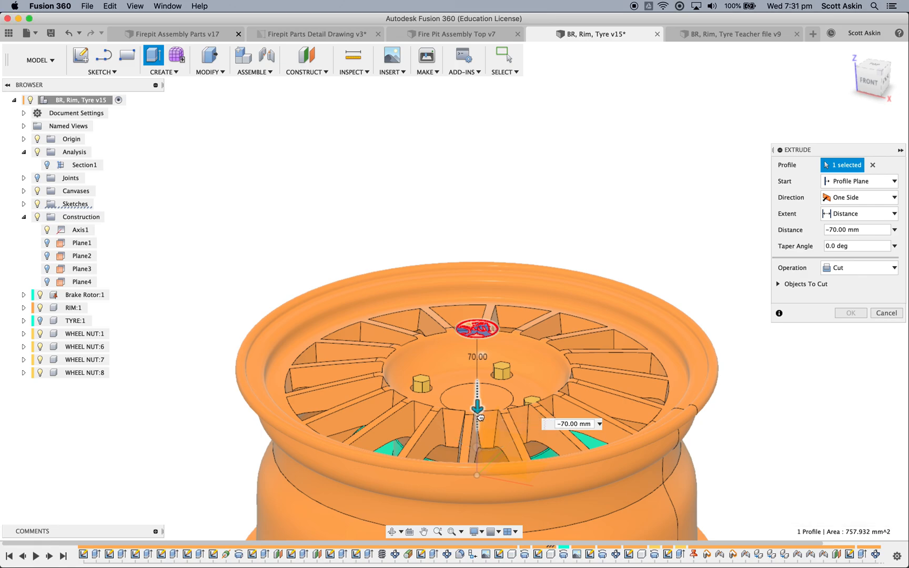
{"action": "left_click_drag", "start_coordinate": [480, 419], "coordinate": [481, 420]}
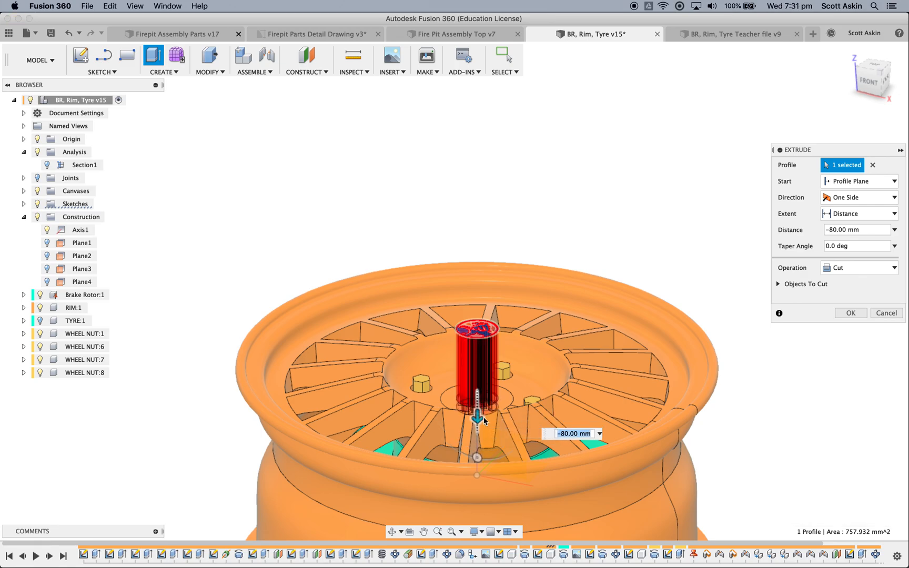
{"action": "left_click", "coordinate": [836, 230]}
{"action": "key", "text": "BackSpace"}
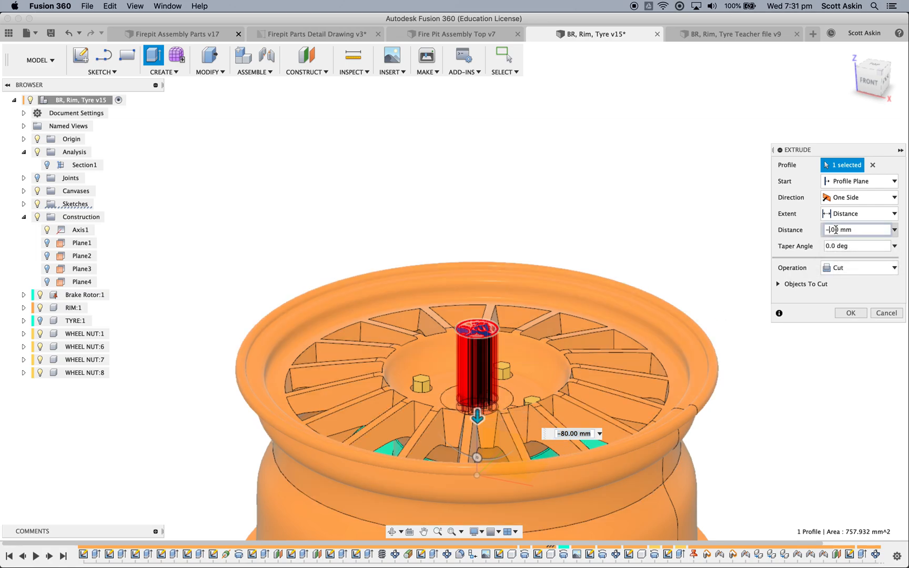
{"action": "type", "text": "7"}
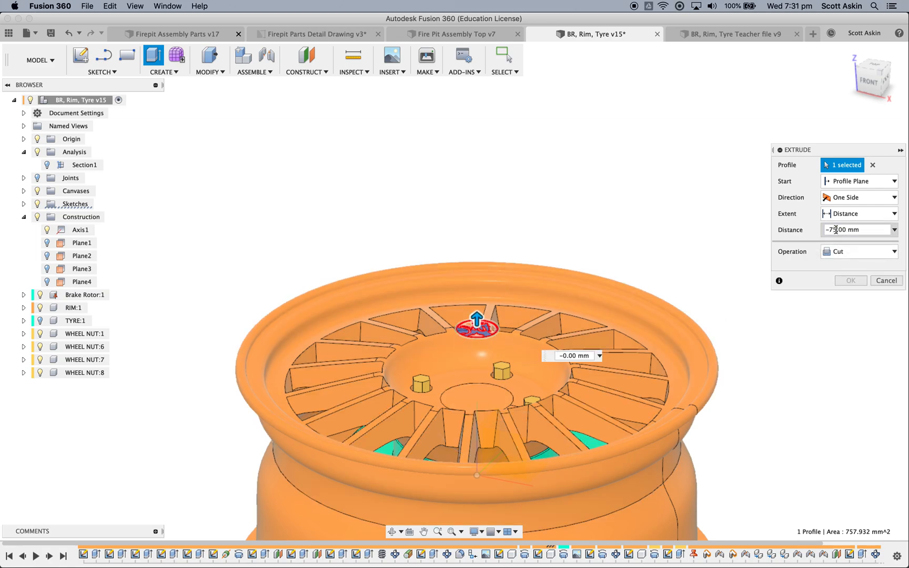
{"action": "type", "text": "5"}
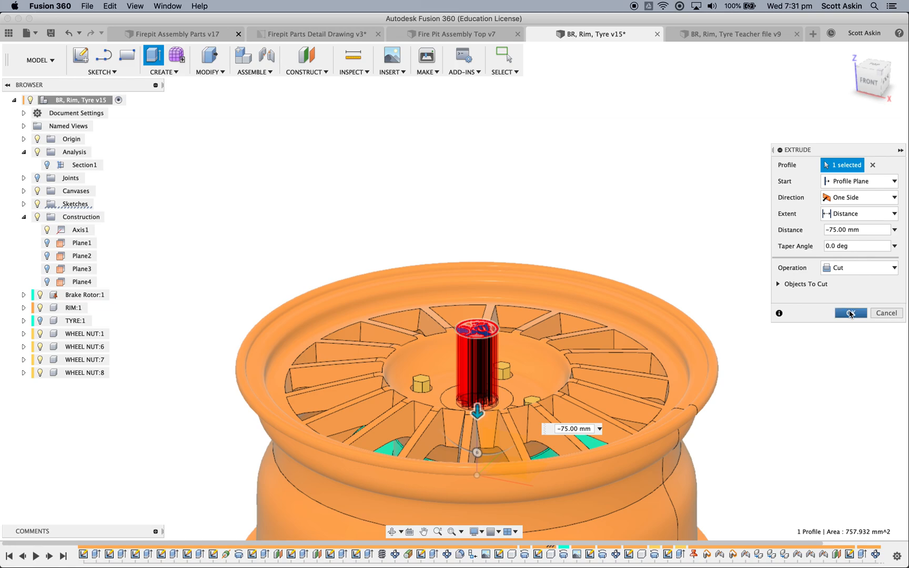
{"action": "left_click", "coordinate": [851, 314]}
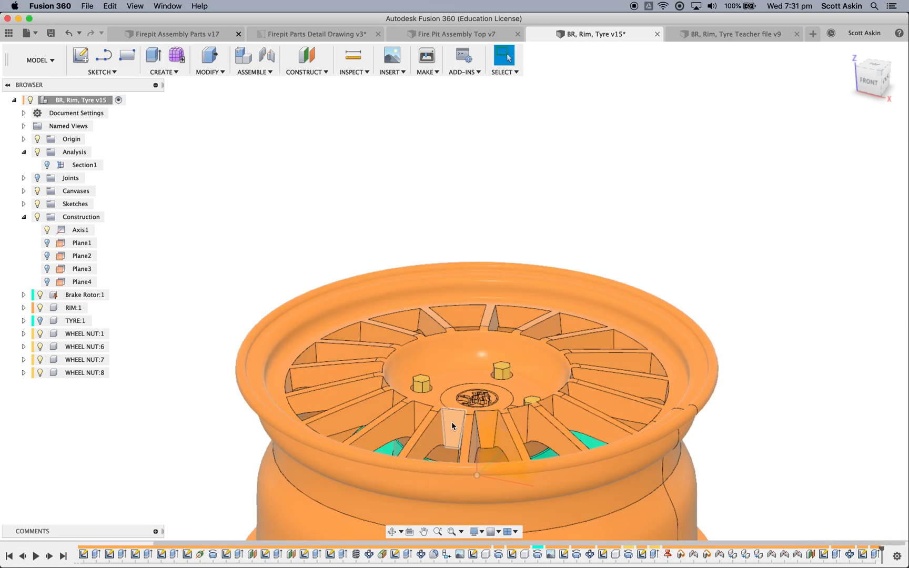
- Turn off component colour cycling to display the wheel in its real material appearances
{"action": "scroll", "coordinate": [450, 424], "scroll_direction": "up", "scroll_amount": 5}
{"action": "middle_click_drag", "start_coordinate": [494, 404], "coordinate": [497, 427], "text": "shift"}
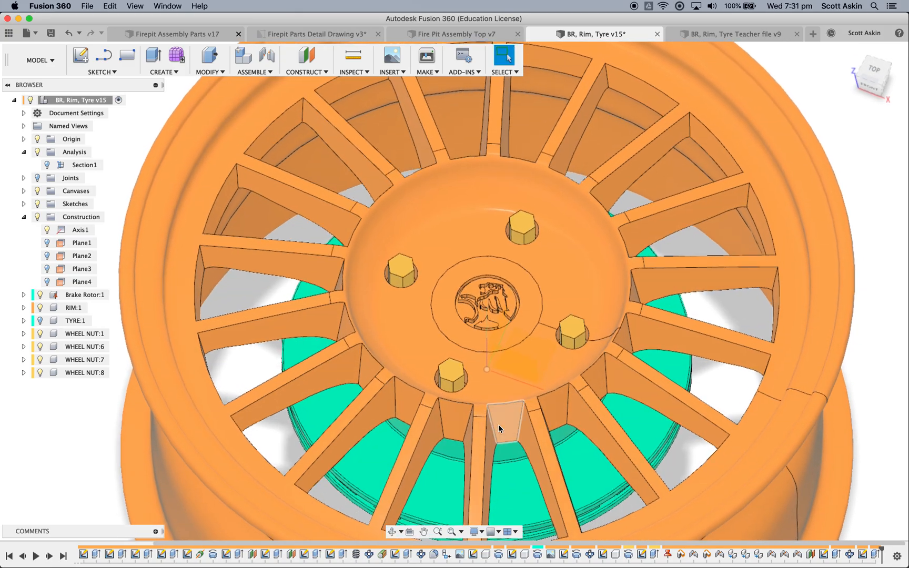
{"action": "scroll", "coordinate": [500, 316], "scroll_direction": "up", "scroll_amount": 10}
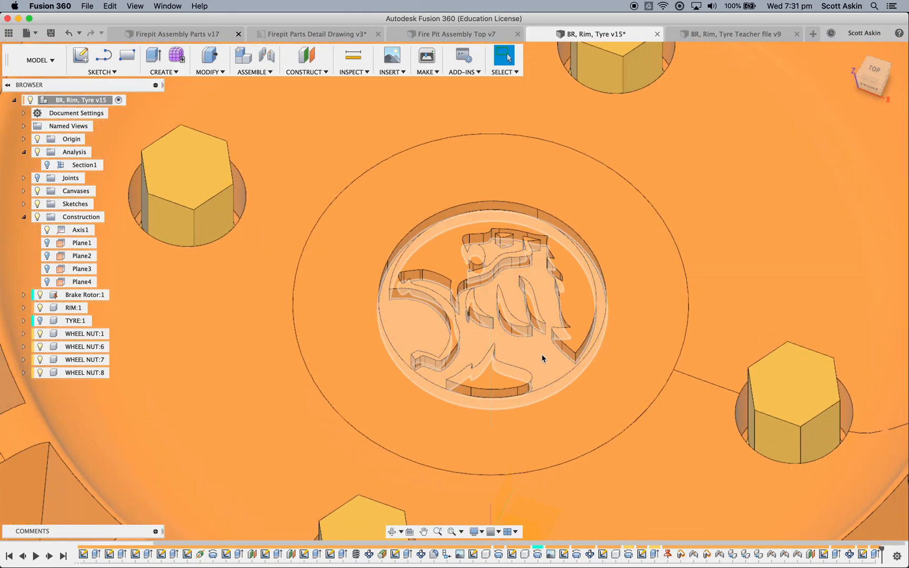
{"action": "scroll", "coordinate": [525, 364], "scroll_direction": "down", "scroll_amount": 5}
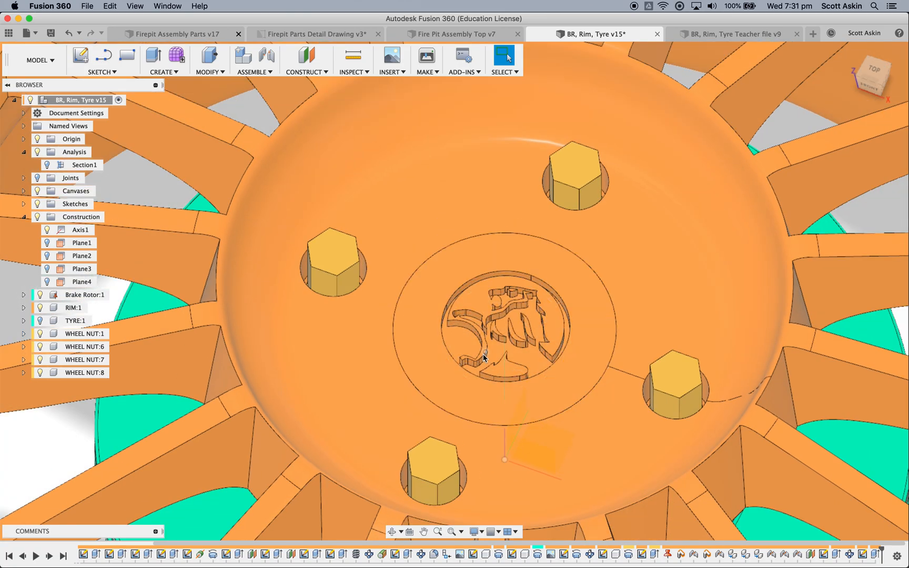
{"action": "scroll", "coordinate": [435, 155], "scroll_direction": "down", "scroll_amount": 5}
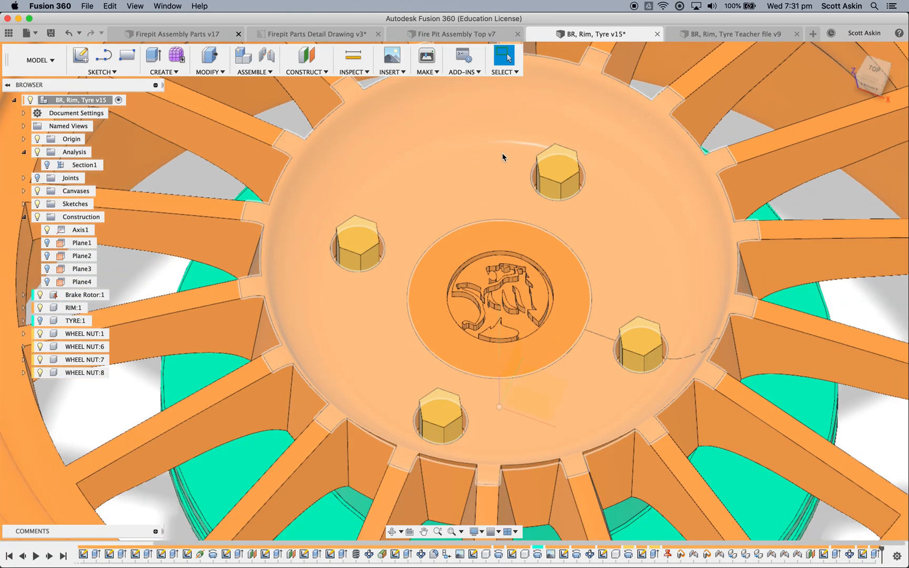
{"action": "left_click", "coordinate": [360, 71]}
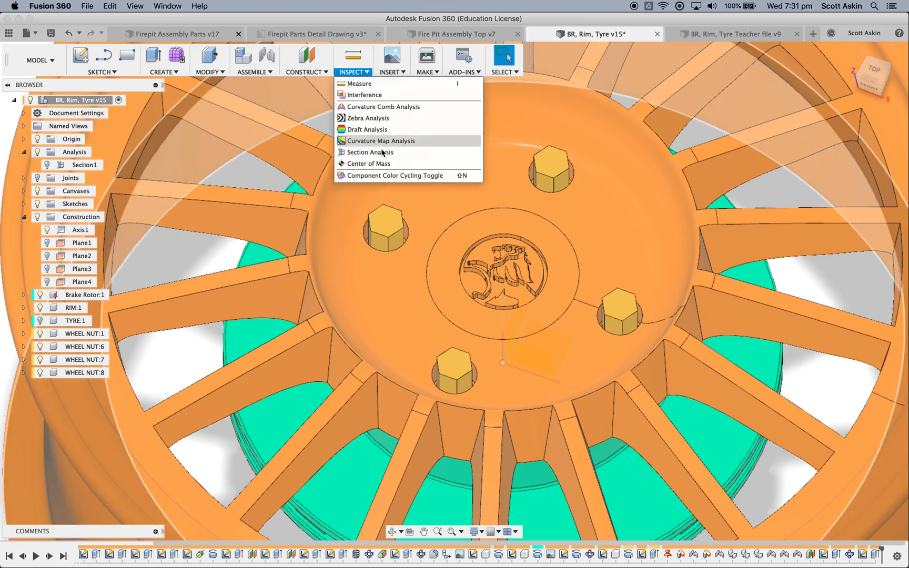
{"action": "left_click", "coordinate": [395, 176]}
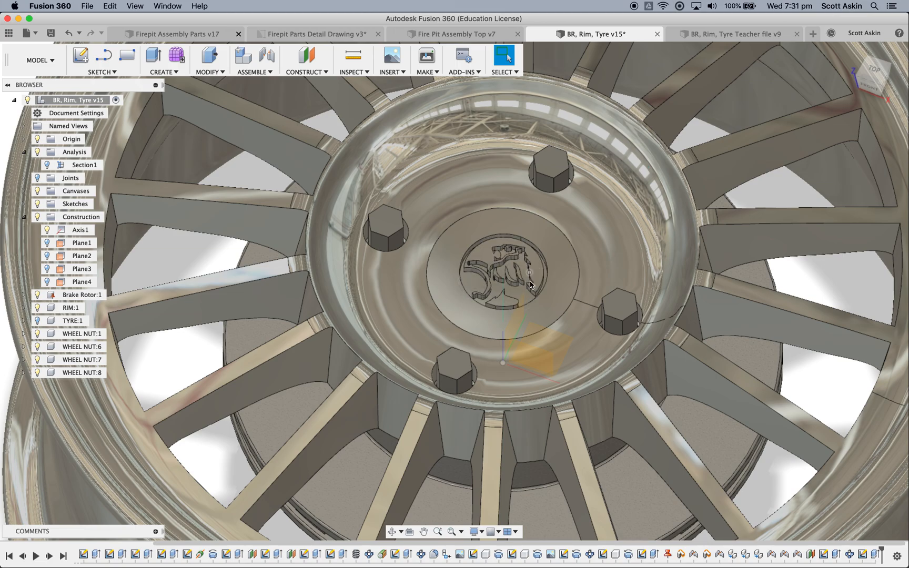
- Make the TYRE component visible again around the finished rim
{"action": "scroll", "coordinate": [471, 294], "scroll_direction": "down", "scroll_amount": 3}
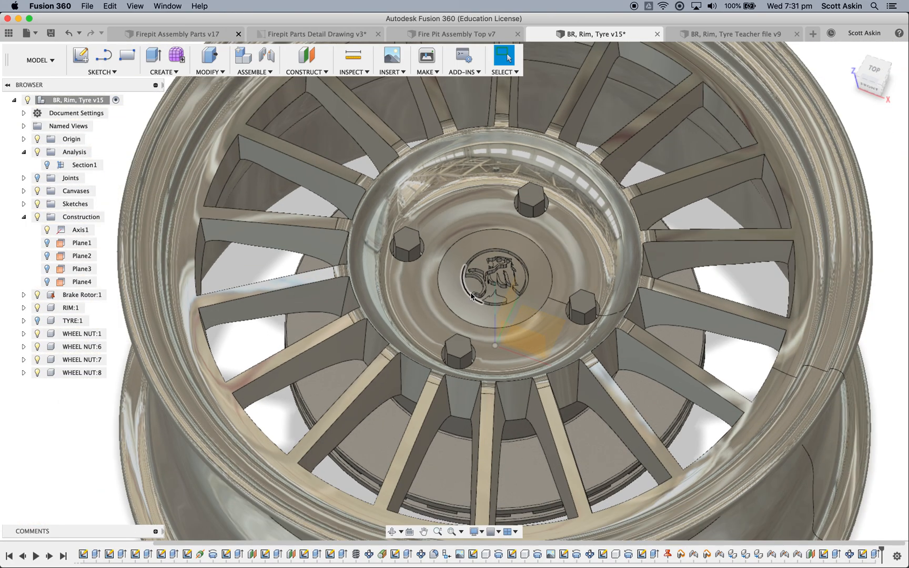
{"action": "scroll", "coordinate": [471, 294], "scroll_direction": "down", "scroll_amount": 1}
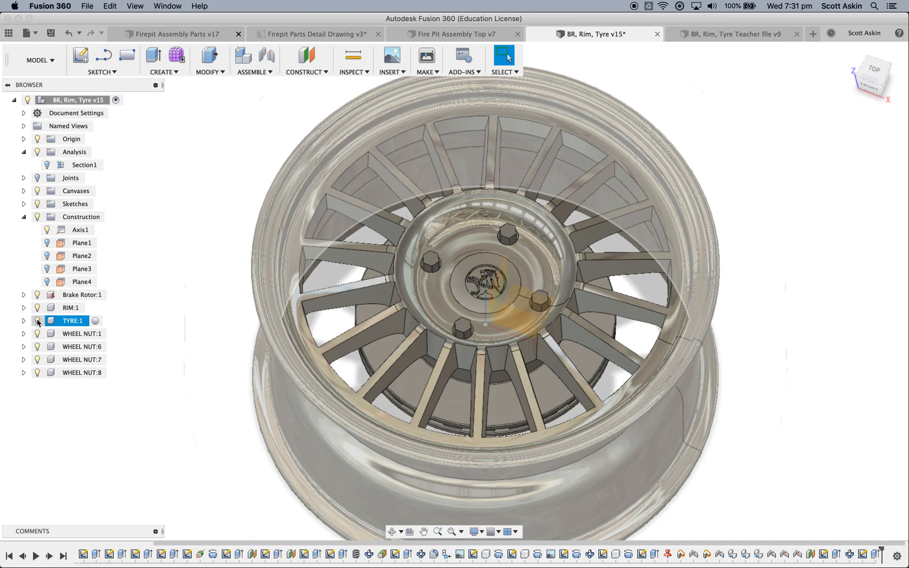
{"action": "left_click", "coordinate": [38, 321]}
{"action": "scroll", "coordinate": [312, 396], "scroll_direction": "down", "scroll_amount": 3}
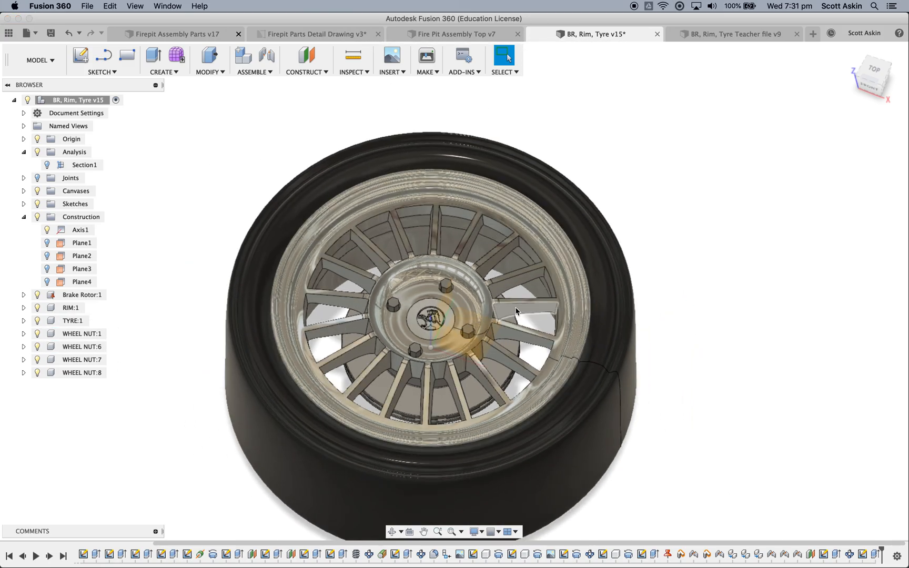